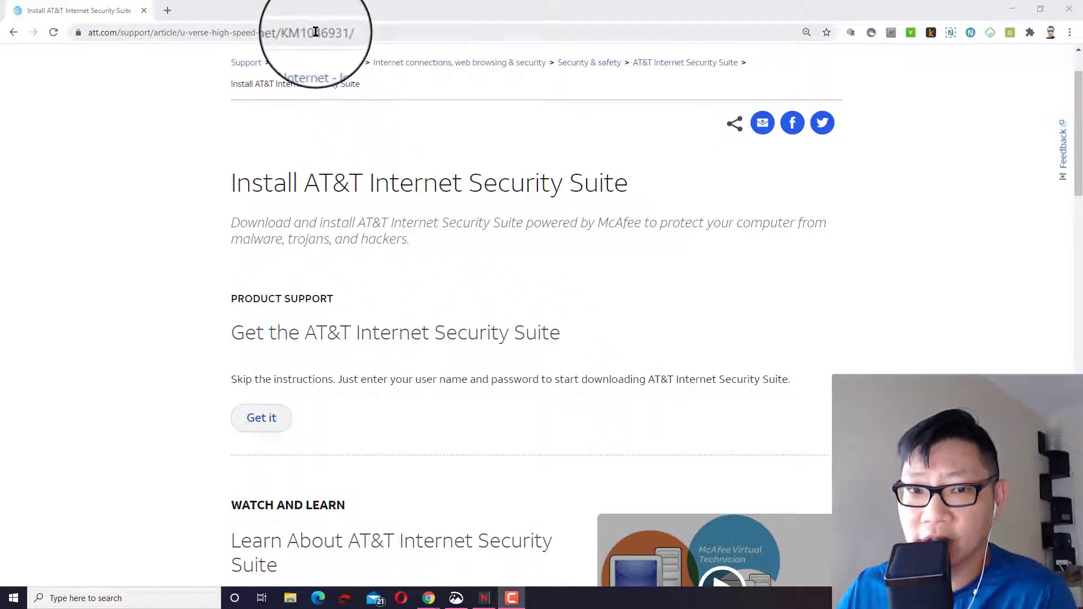
Step: Read the Security Suite support article's install requirements, highlighting the first requirement bullets
{"action": "left_click", "coordinate": [315, 33]}
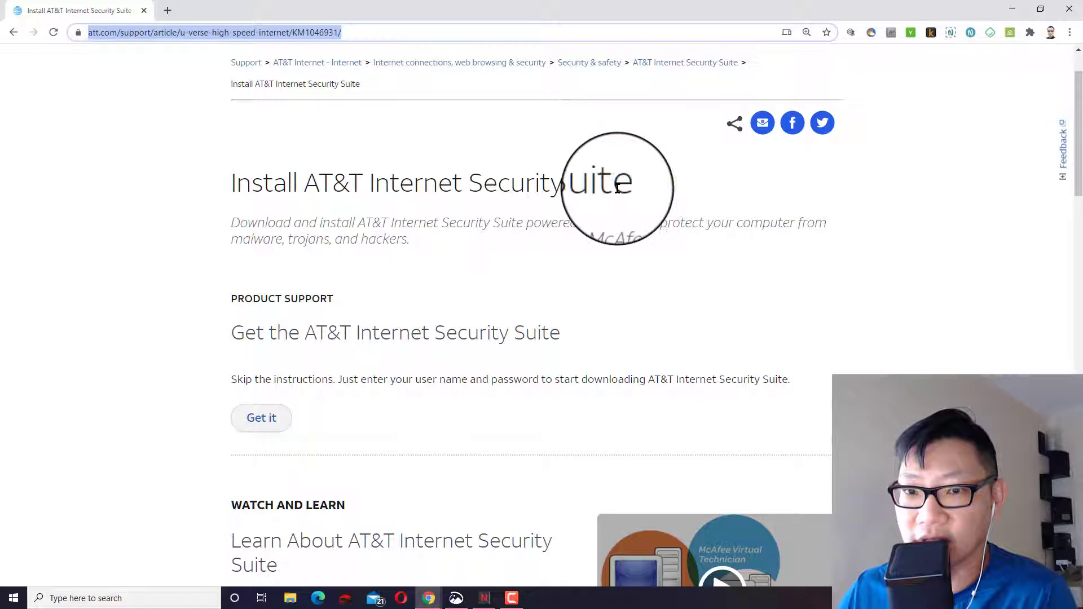
{"action": "left_click_drag", "start_coordinate": [628, 183], "coordinate": [305, 166]}
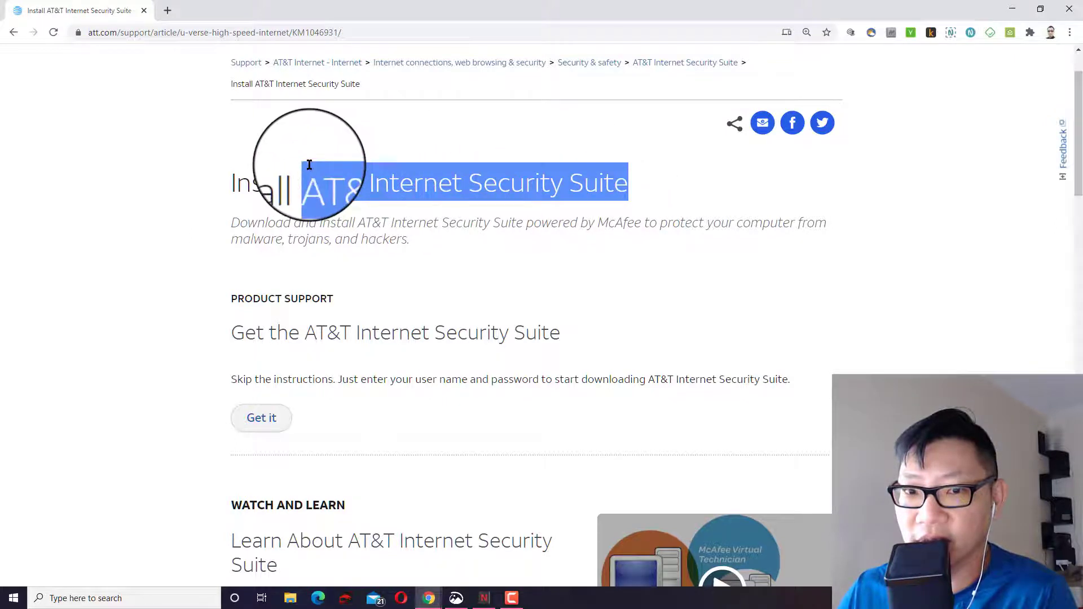
{"action": "left_click", "coordinate": [418, 310]}
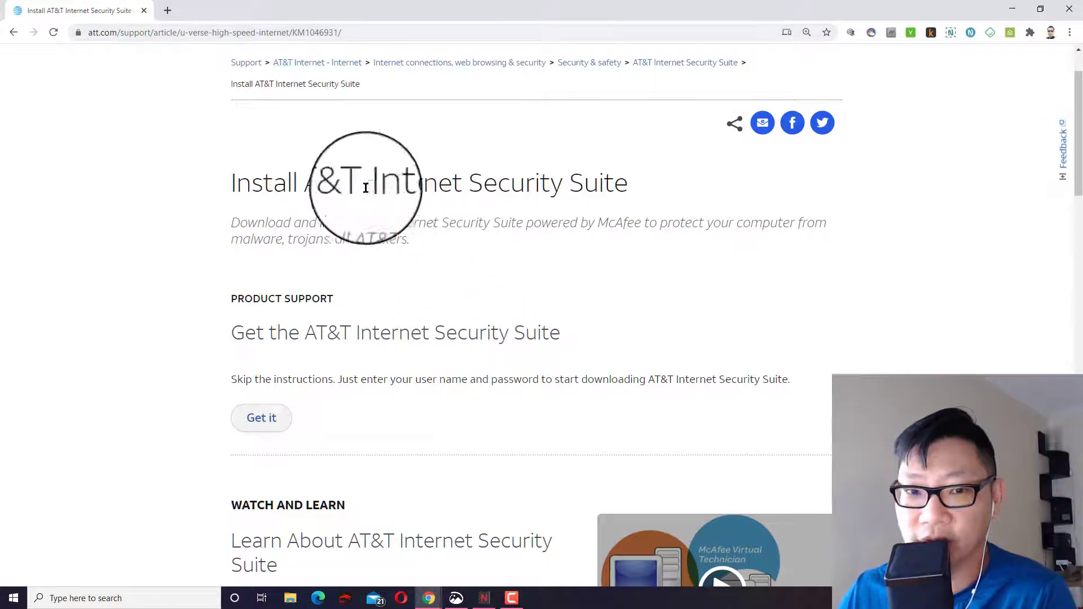
{"action": "scroll", "coordinate": [388, 241], "scroll_direction": "up", "scroll_amount": 1}
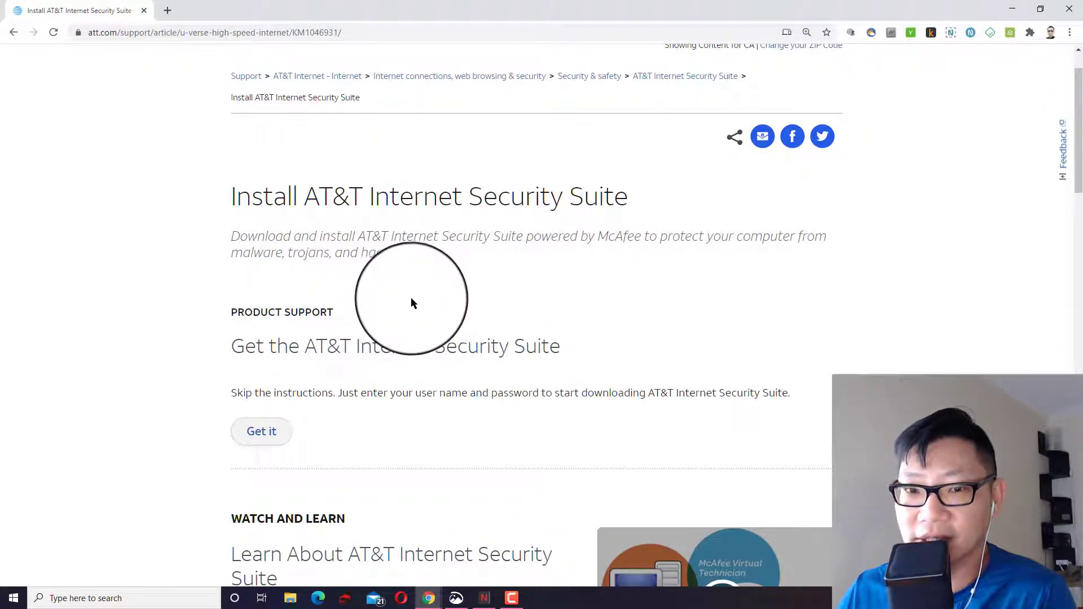
{"action": "scroll", "coordinate": [411, 302], "scroll_direction": "down", "scroll_amount": 10}
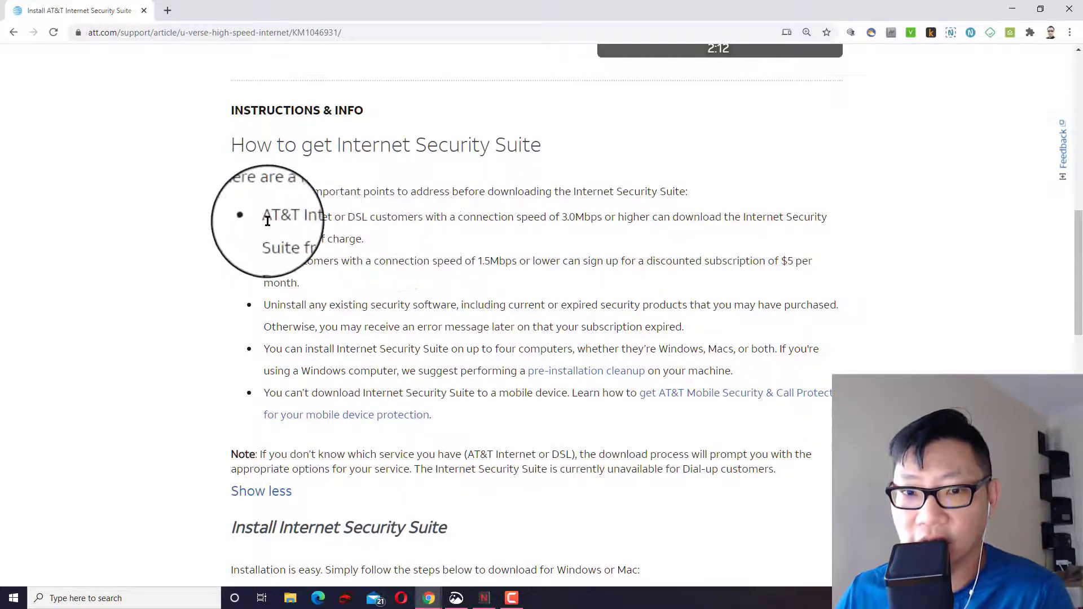
{"action": "left_click_drag", "start_coordinate": [265, 217], "coordinate": [506, 321]}
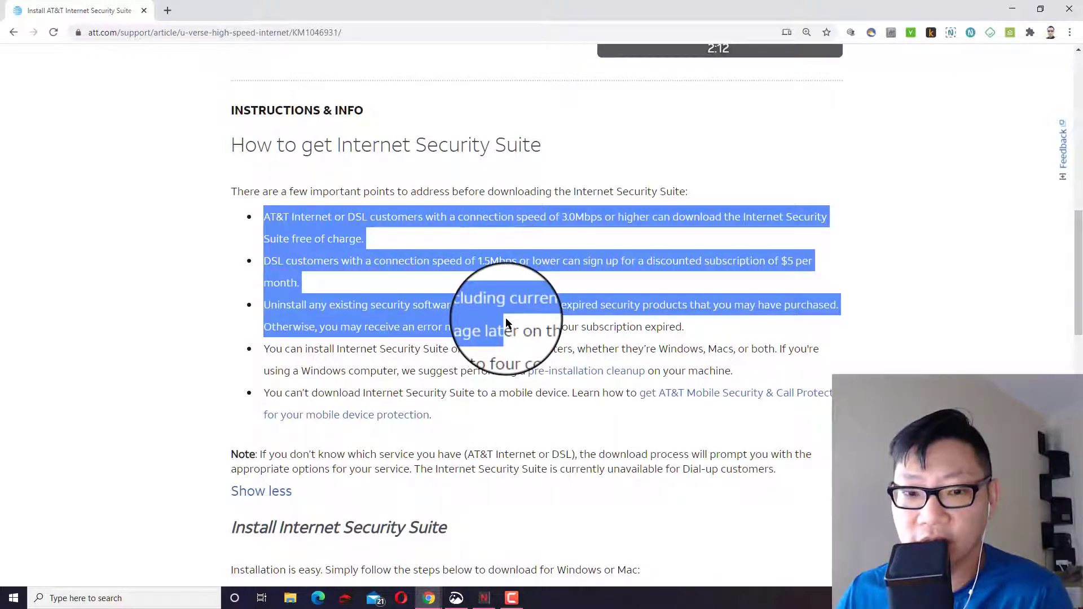
{"action": "left_click", "coordinate": [509, 276]}
{"action": "scroll", "coordinate": [502, 280], "scroll_direction": "up", "scroll_amount": 4}
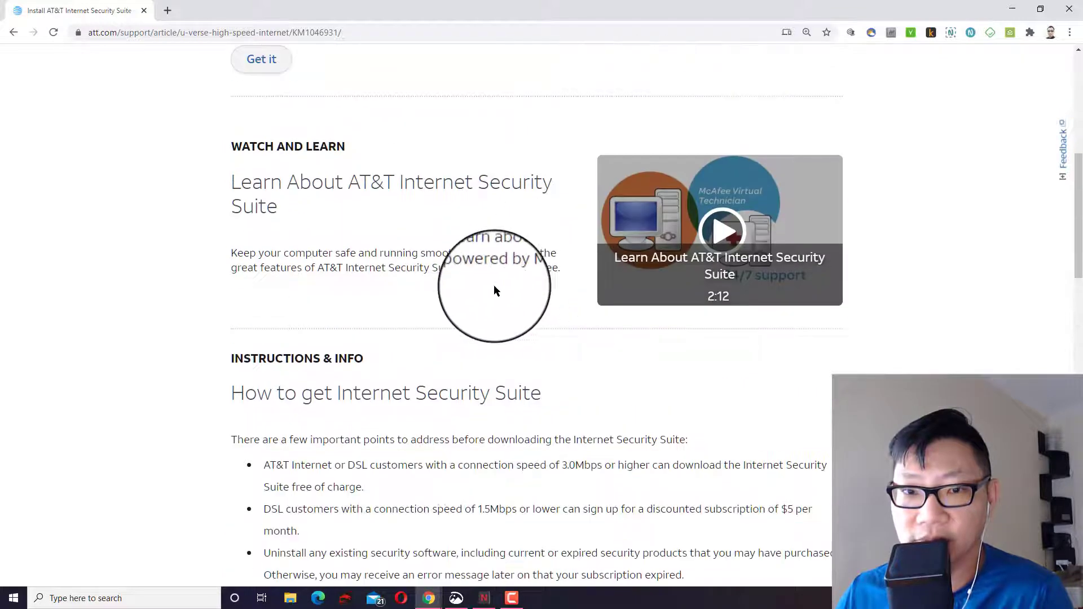
{"action": "scroll", "coordinate": [494, 291], "scroll_direction": "up", "scroll_amount": 4}
Step: Choose 'Get it' and sign in to the AT&T account with the saved autofill credentials
{"action": "left_click", "coordinate": [261, 313]}
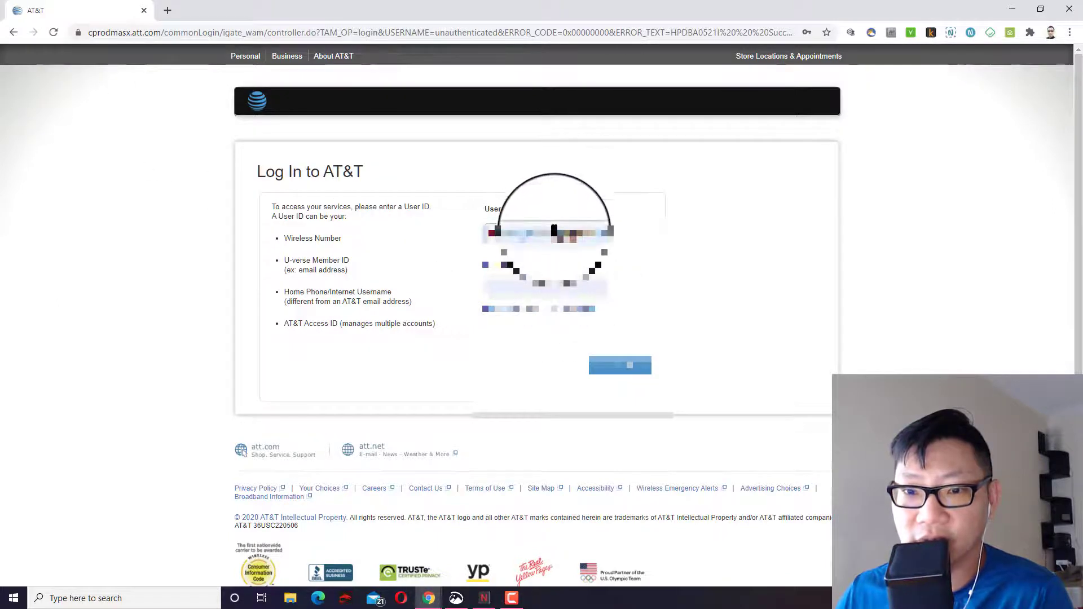
{"action": "left_click", "coordinate": [553, 232]}
{"action": "left_click", "coordinate": [550, 327]}
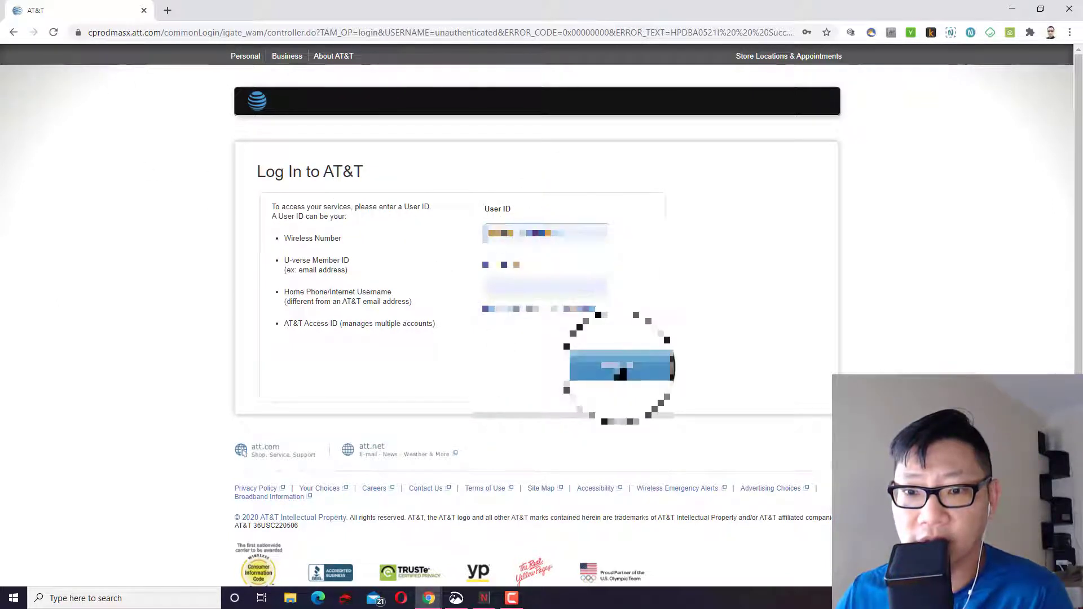
{"action": "left_click", "coordinate": [620, 367]}
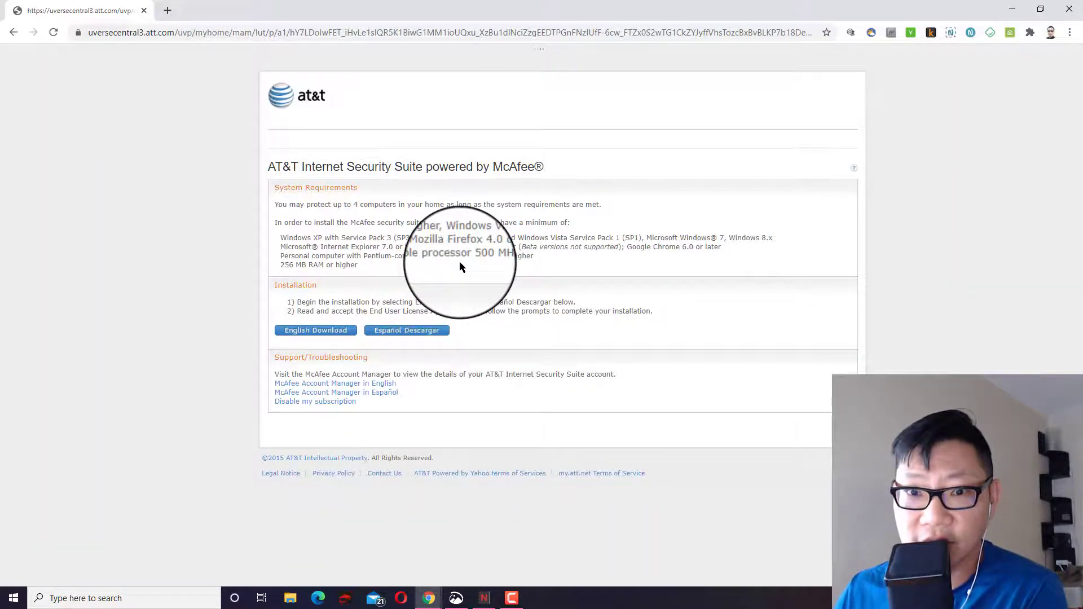
Step: Zoom the page to 150%, review System Requirements, and start the English Download
{"action": "key", "text": "ctrl+plus"}
{"action": "key", "text": "ctrl+plus"}
{"action": "key", "text": "ctrl+plus"}
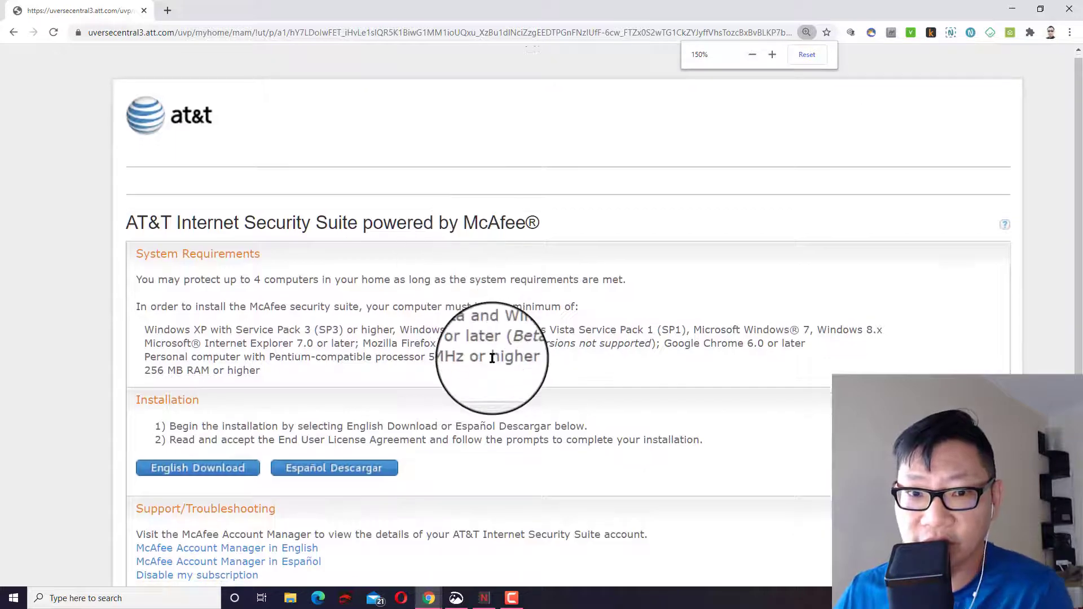
{"action": "scroll", "coordinate": [492, 358], "scroll_direction": "down", "scroll_amount": 1}
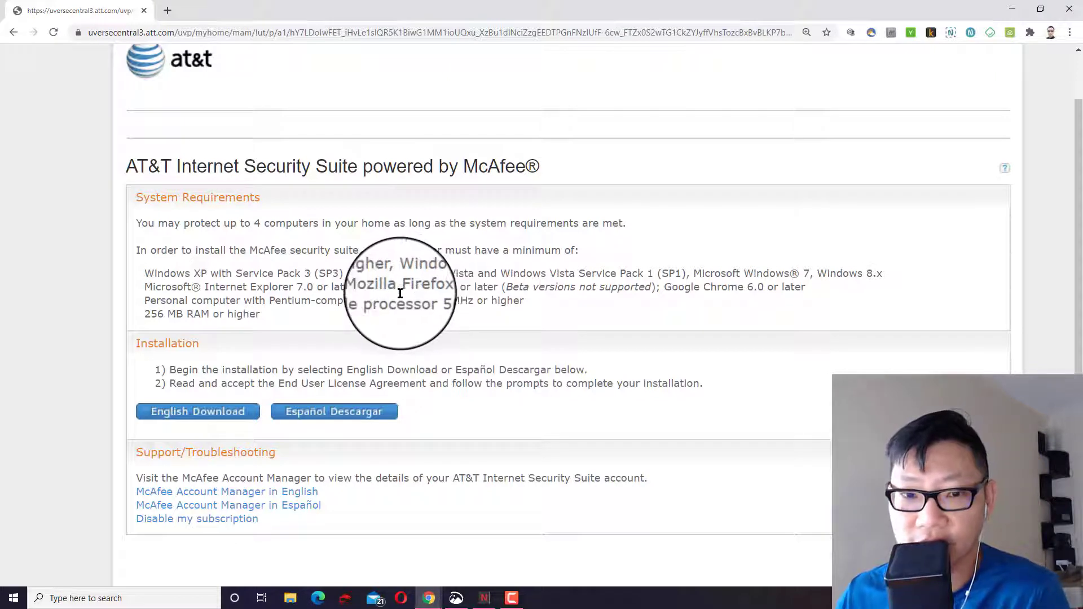
{"action": "left_click", "coordinate": [224, 411]}
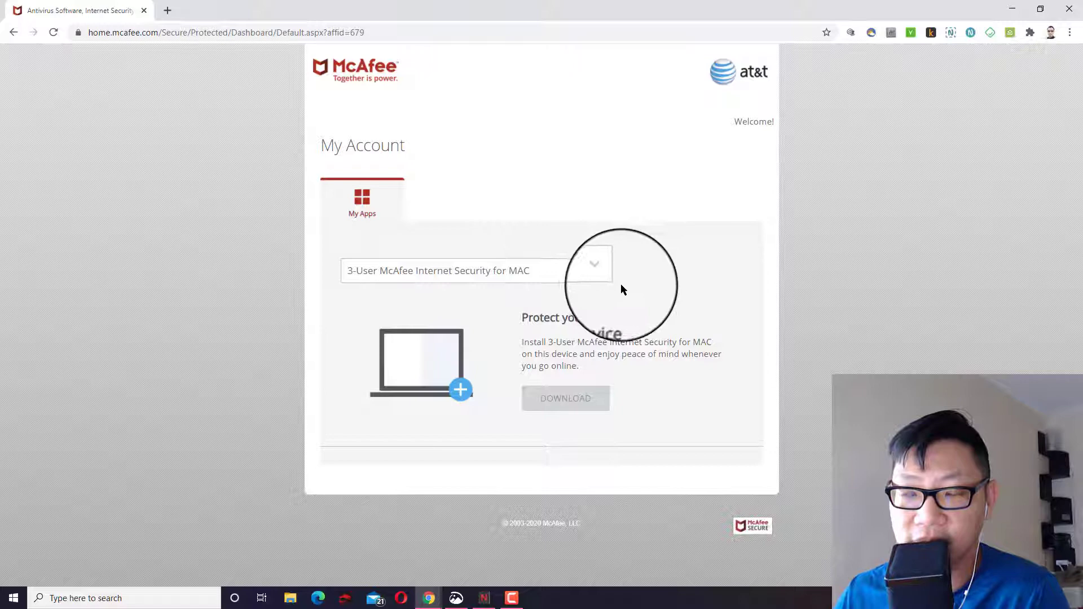
Step: Choose McAfee Antivirus Plus Elite Edition, download it, and accept the license with 'Agree and Download'
{"action": "left_click", "coordinate": [551, 276]}
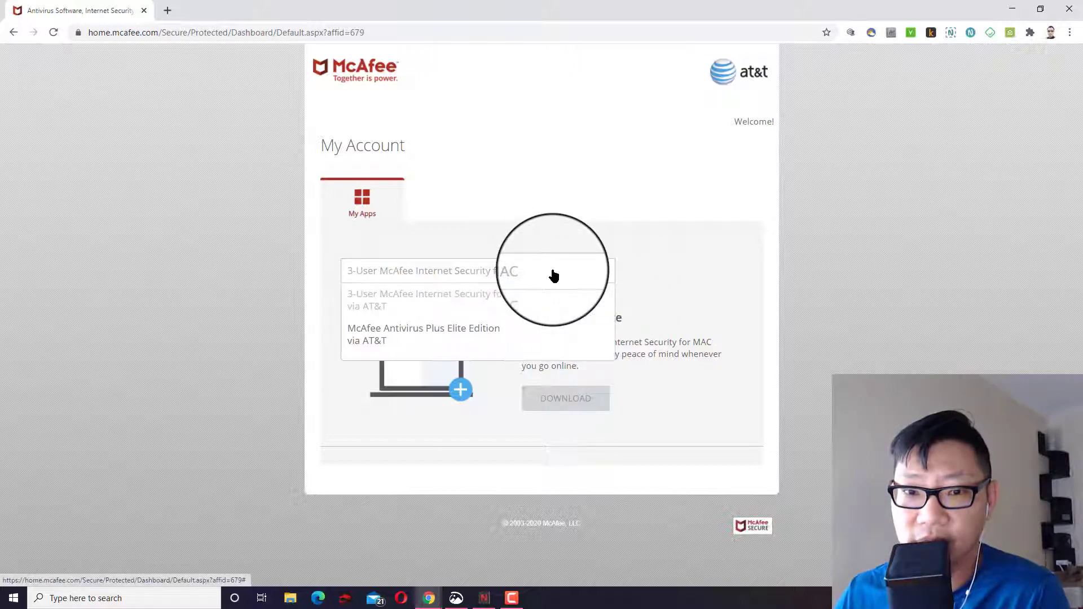
{"action": "left_click", "coordinate": [433, 303]}
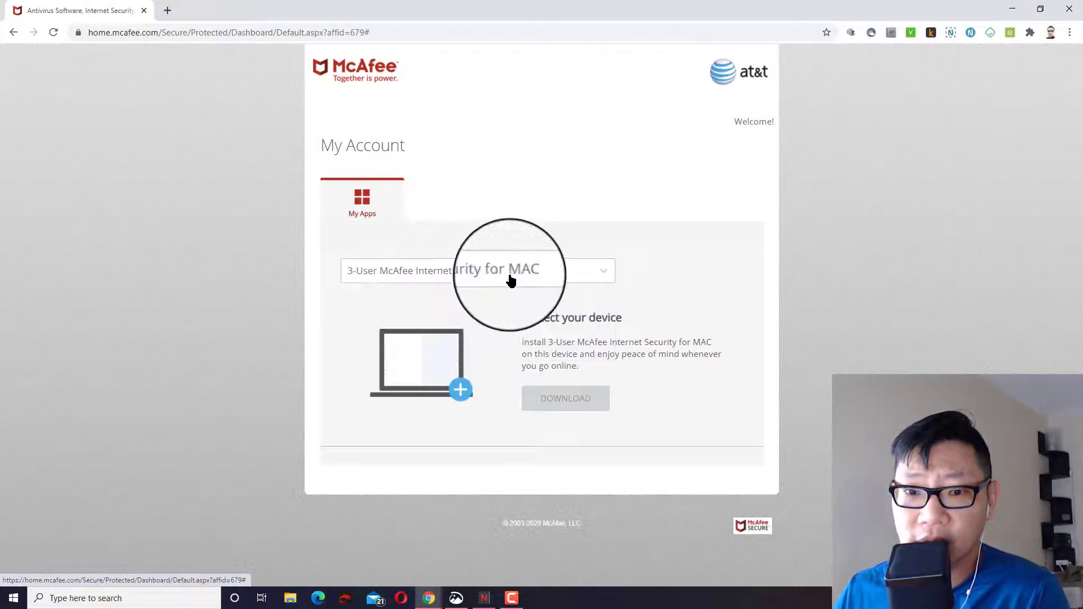
{"action": "left_click", "coordinate": [508, 276]}
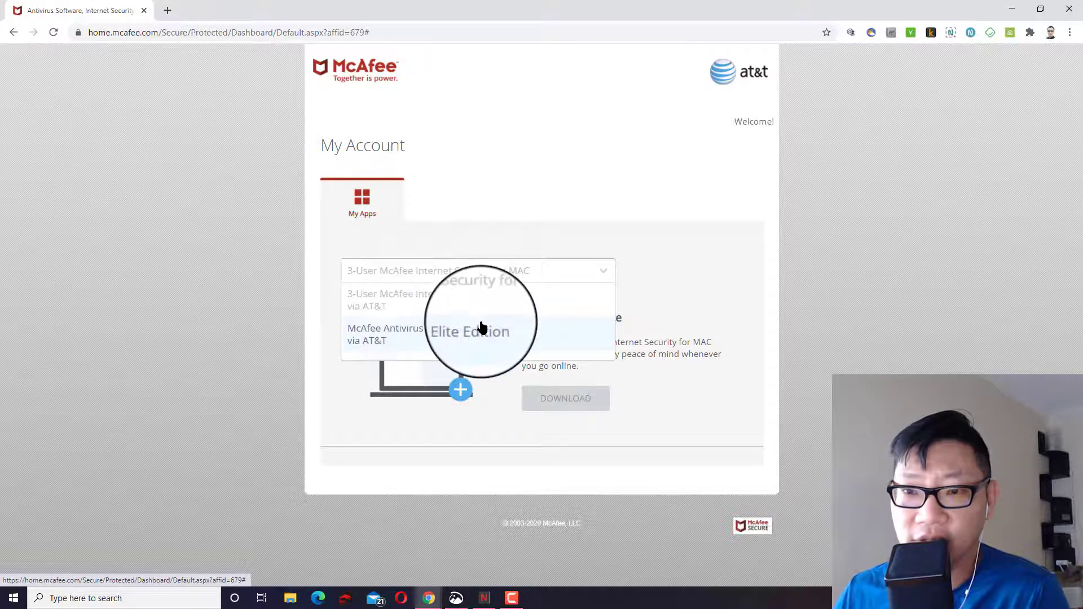
{"action": "left_click", "coordinate": [399, 341]}
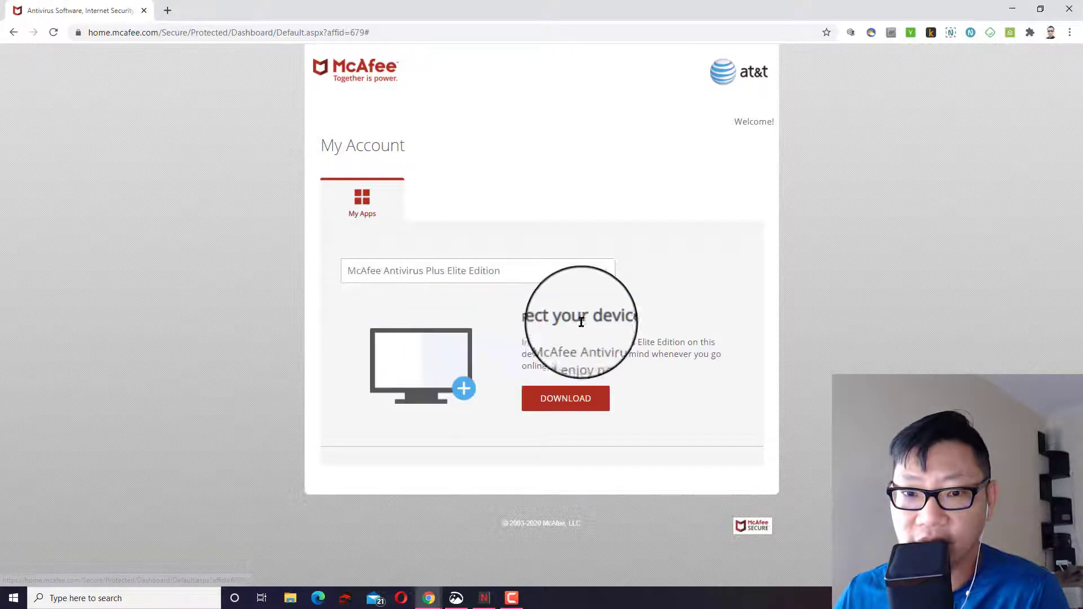
{"action": "left_click", "coordinate": [559, 401]}
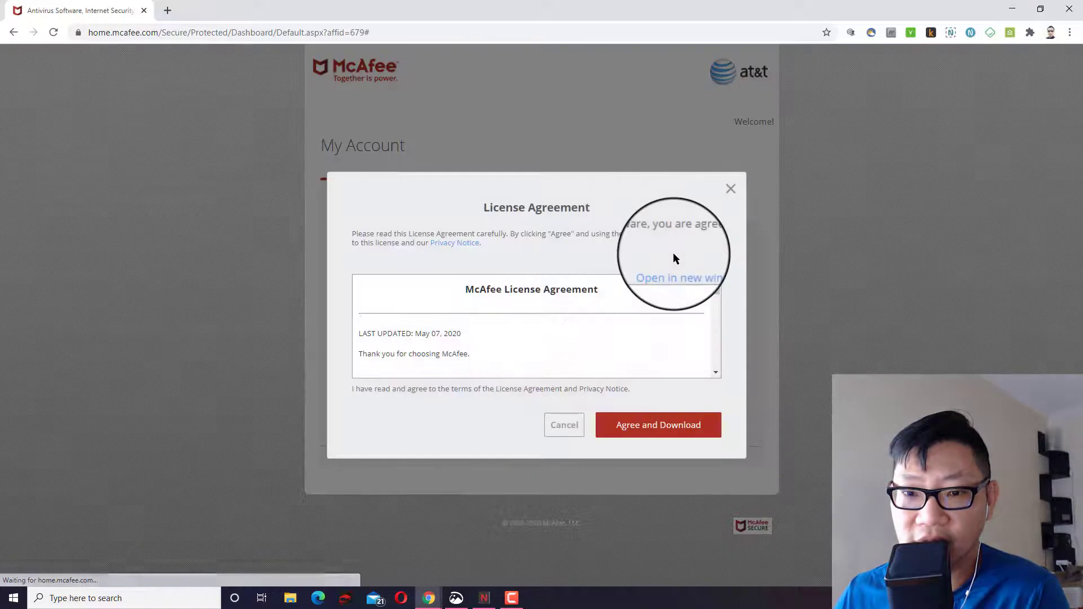
{"action": "left_click_drag", "start_coordinate": [716, 294], "coordinate": [716, 386]}
{"action": "left_click", "coordinate": [659, 424]}
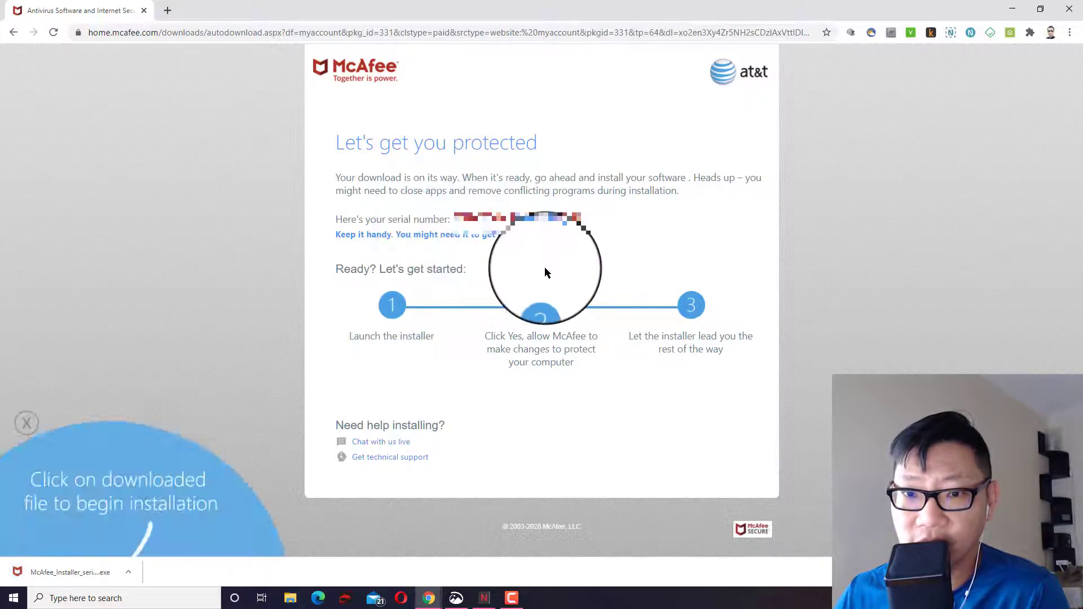
Step: Select the product serial number on the page, then run the downloaded McAfee_Installer .exe
{"action": "left_click_drag", "start_coordinate": [584, 220], "coordinate": [415, 220]}
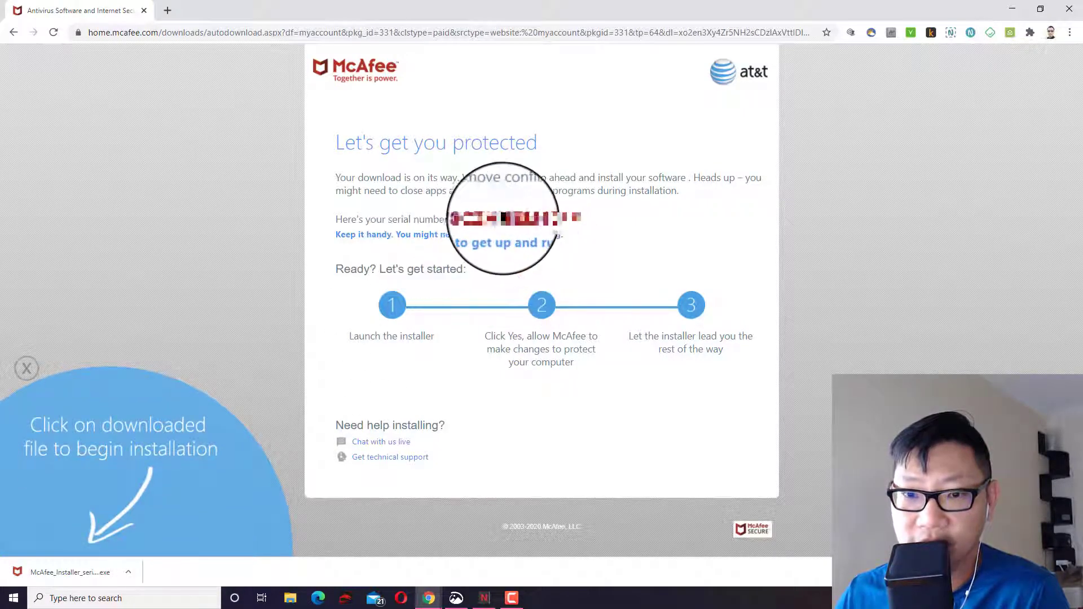
{"action": "left_click", "coordinate": [482, 208]}
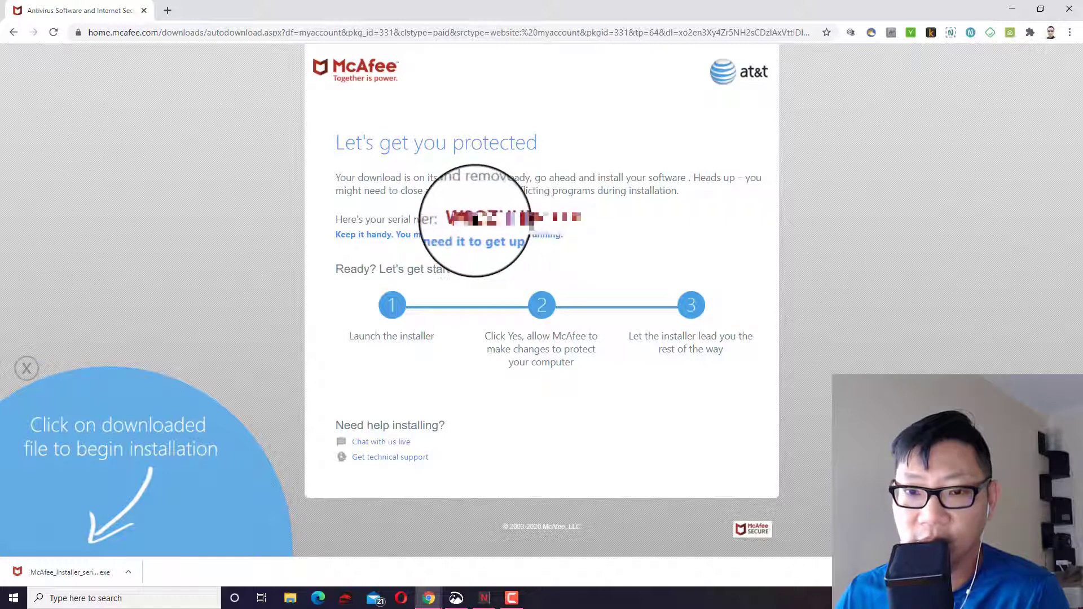
{"action": "left_click_drag", "start_coordinate": [462, 219], "coordinate": [588, 221]}
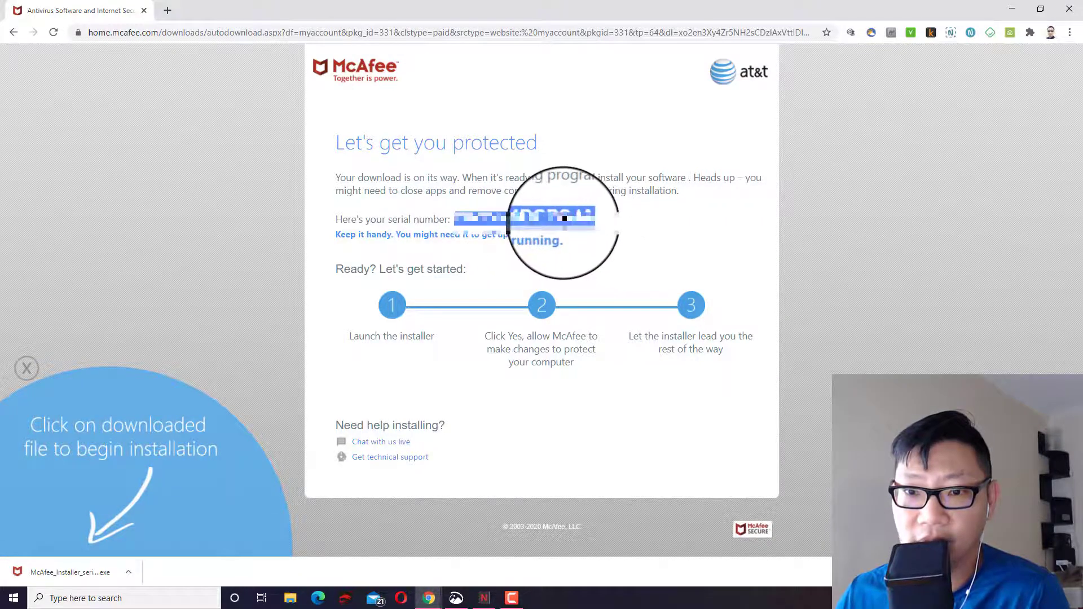
{"action": "right_click", "coordinate": [556, 214]}
{"action": "left_click", "coordinate": [570, 225]}
{"action": "left_click", "coordinate": [540, 268]}
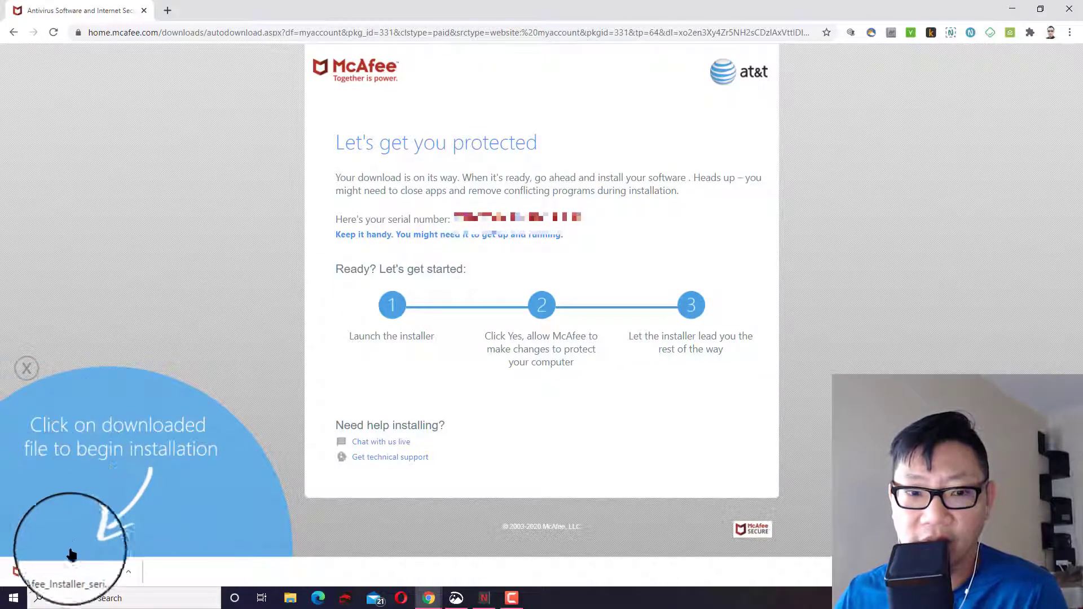
{"action": "left_click", "coordinate": [59, 574]}
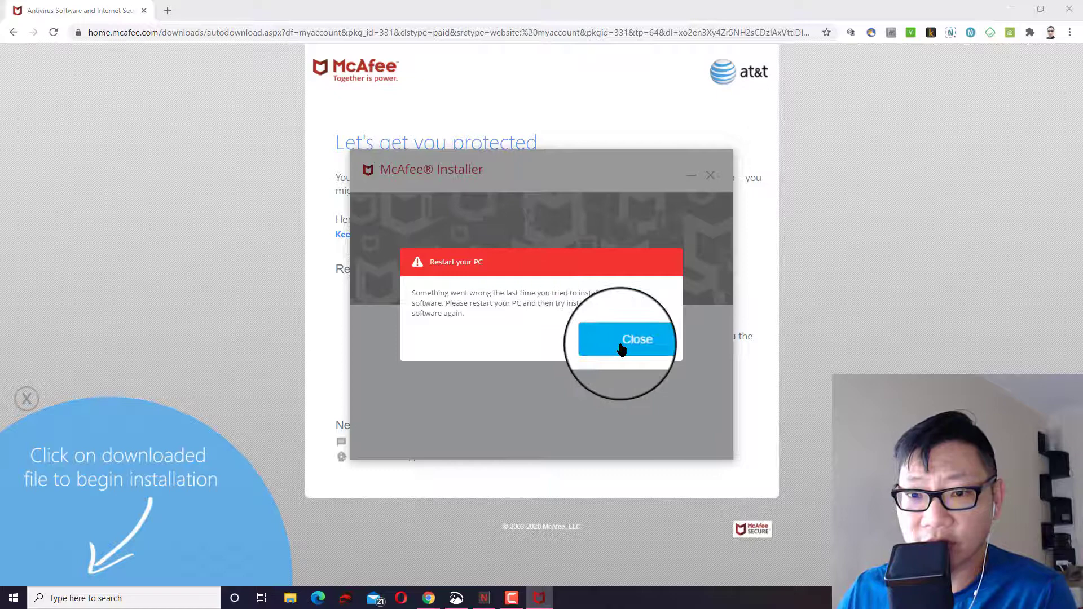
Step: Close the McAfee Installer's 'Restart your PC' error dialog
{"action": "left_click", "coordinate": [621, 350]}
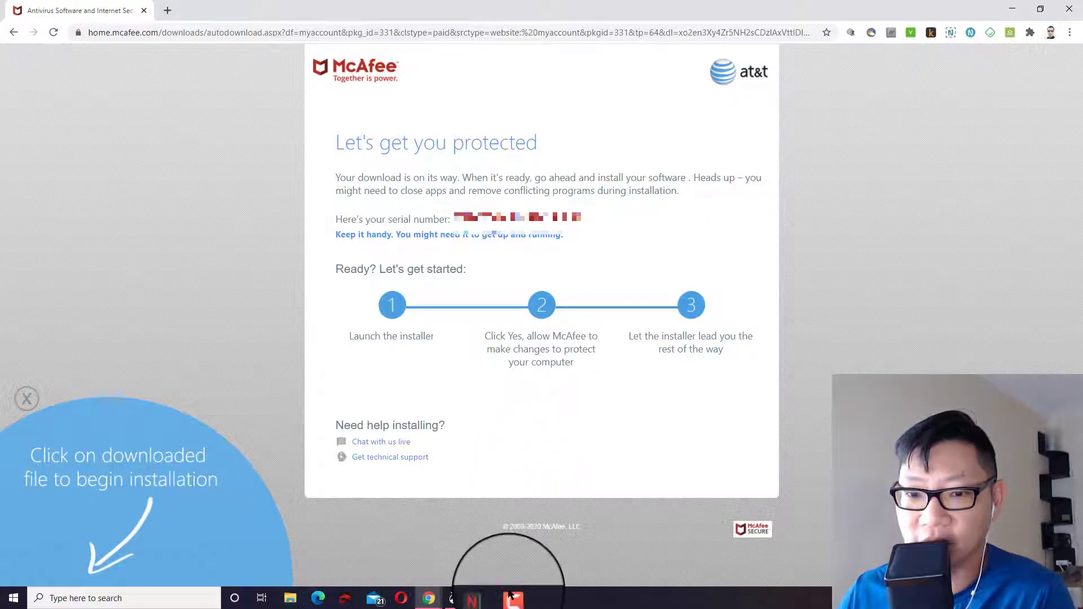
{"action": "mouse_move", "coordinate": [510, 602]}
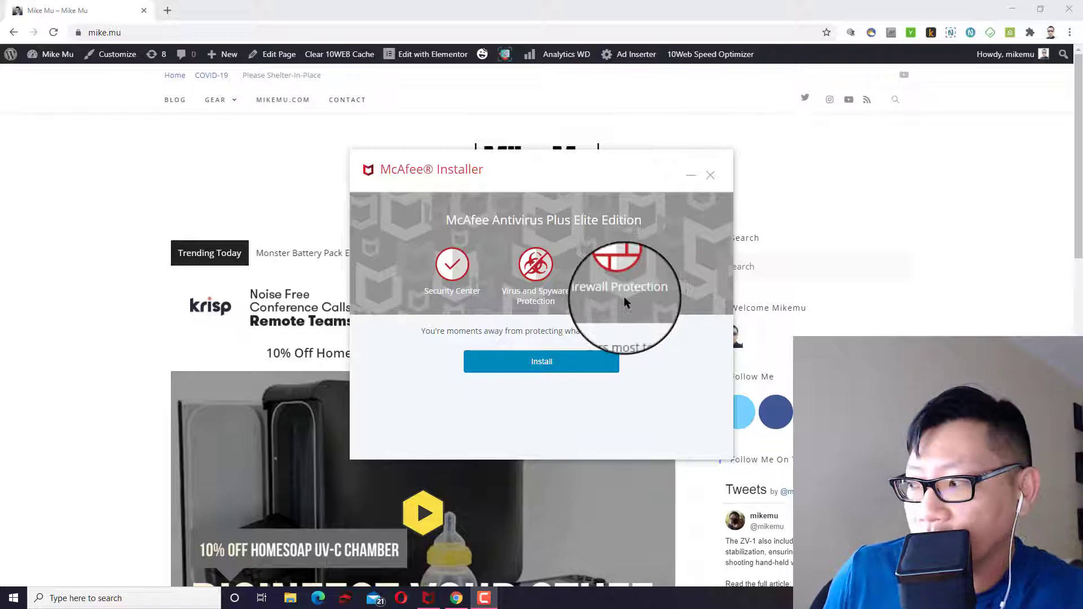
Step: Install McAfee Antivirus Plus Elite Edition and let the system check flag Bitdefender Agent
{"action": "left_click", "coordinate": [572, 365]}
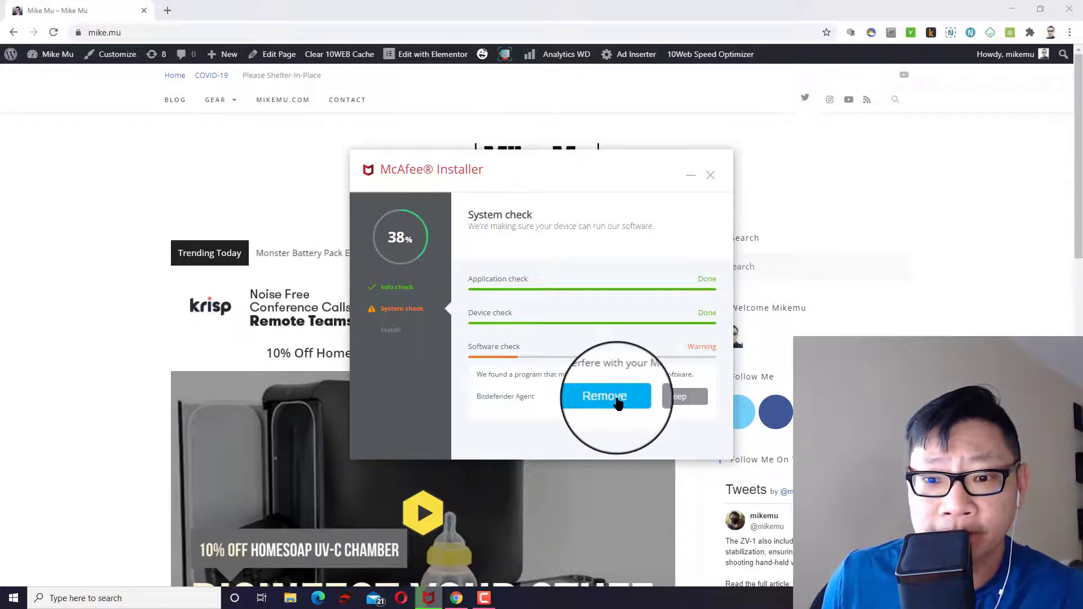
Step: Keep Bitdefender Agent, confirm with 'Yes, keep', and continue to installation
{"action": "left_click", "coordinate": [673, 398]}
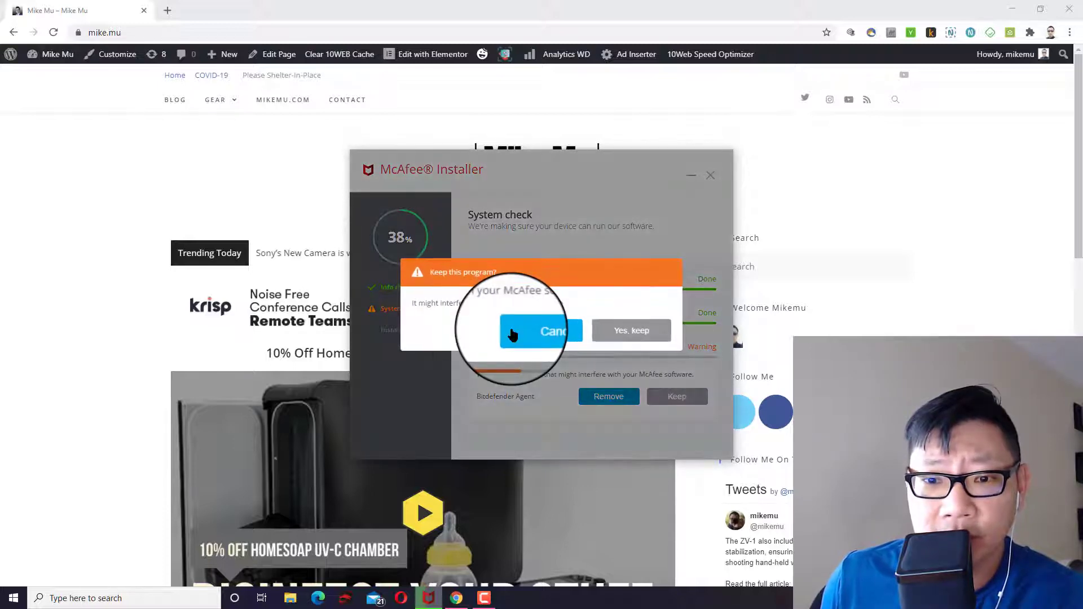
{"action": "left_click", "coordinate": [618, 334]}
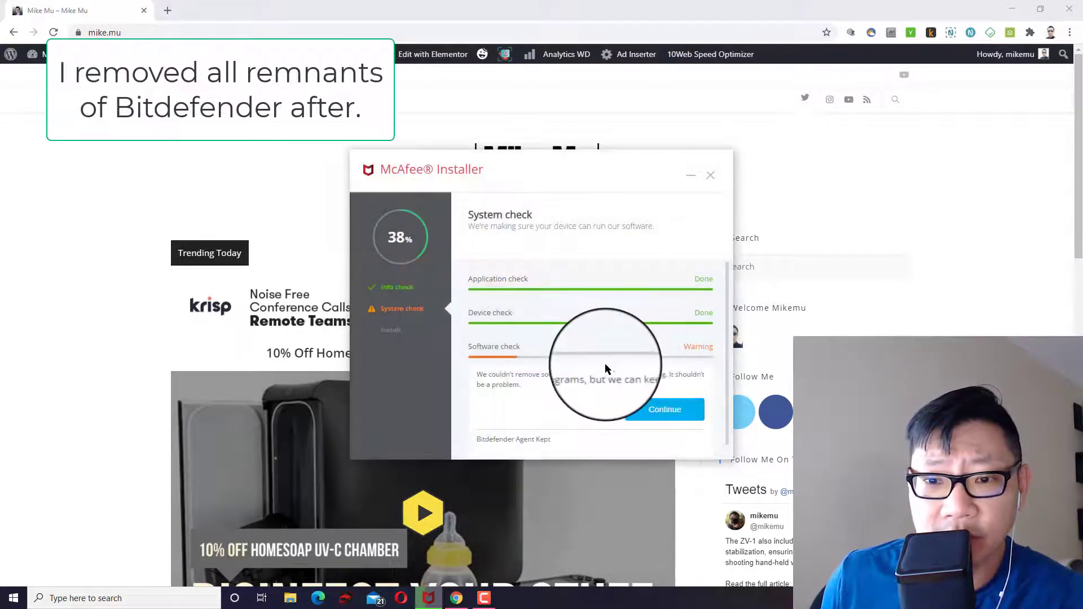
{"action": "left_click", "coordinate": [666, 417]}
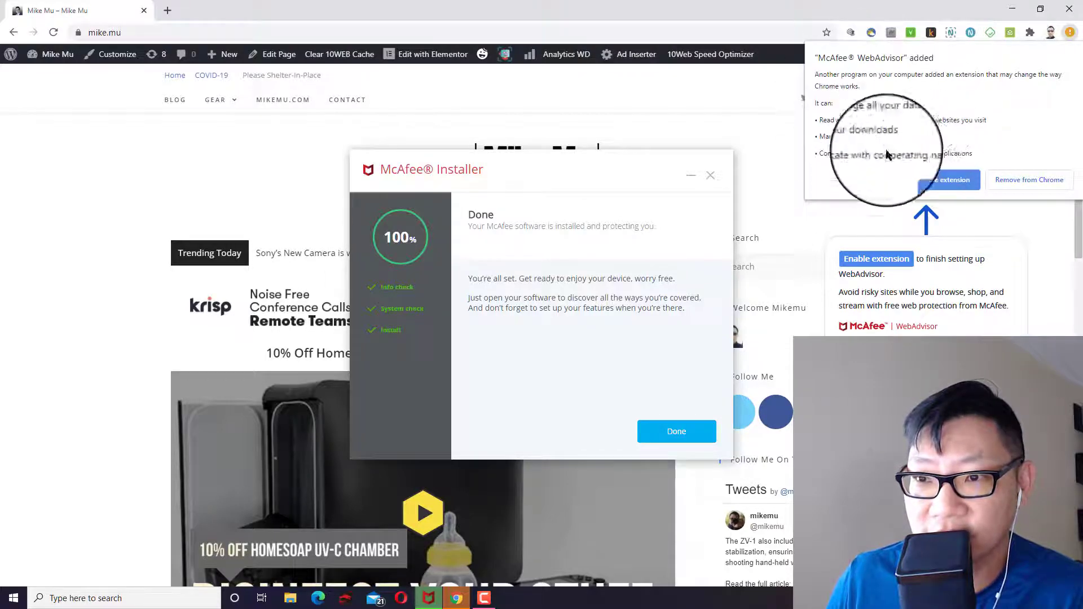
Step: Dismiss the WebAdvisor extension notice and close the finished McAfee Installer with Done
{"action": "left_click", "coordinate": [1019, 182]}
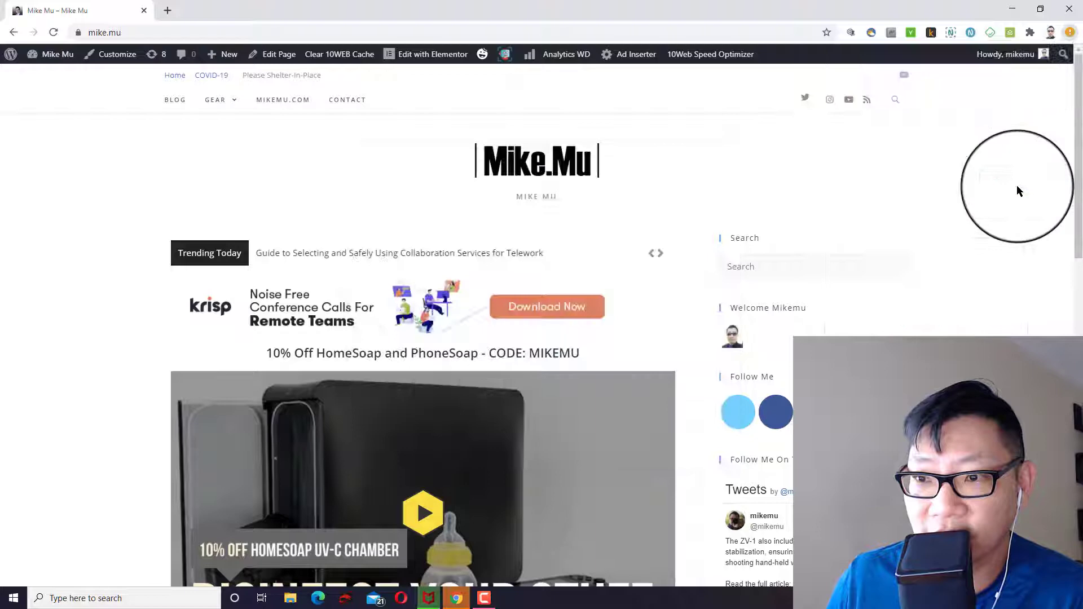
{"action": "left_click", "coordinate": [422, 596]}
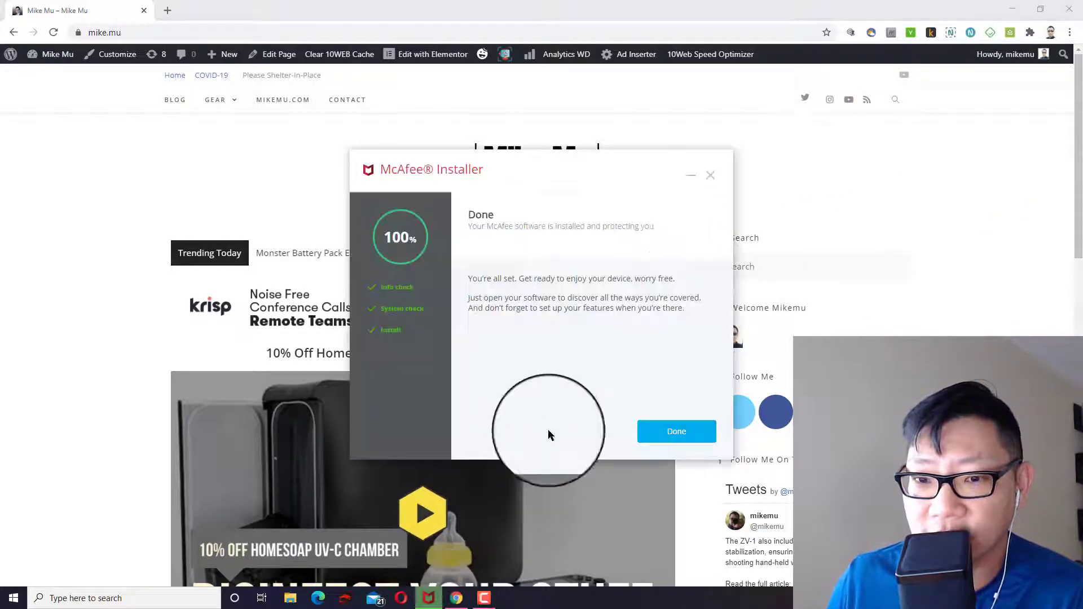
{"action": "left_click", "coordinate": [671, 431]}
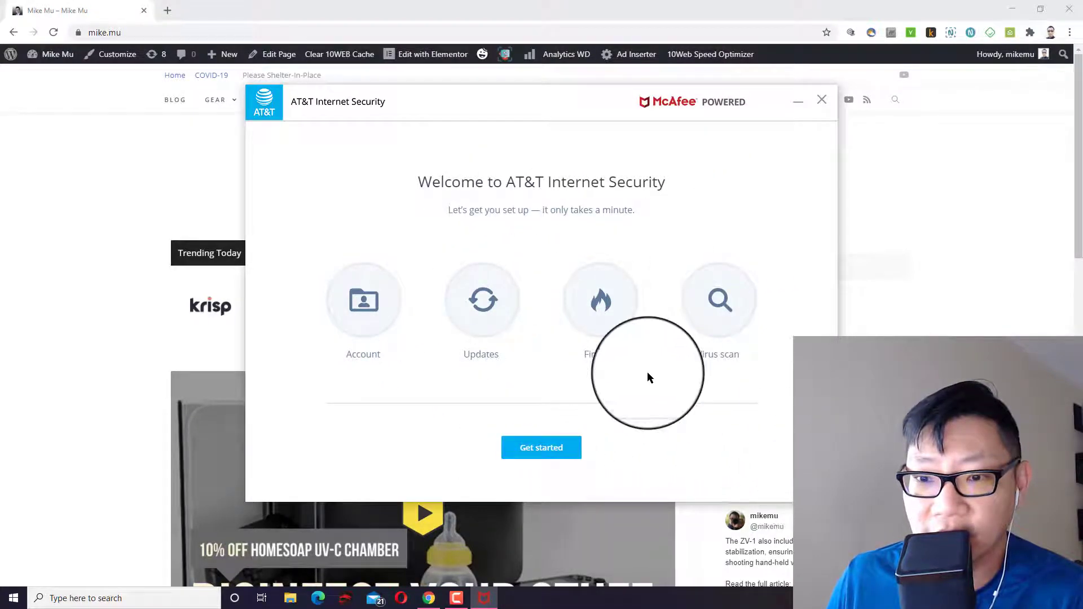
Step: Run Get started so the Account, Updates, Firewall and Virus scan setup checks complete
{"action": "left_click", "coordinate": [563, 453]}
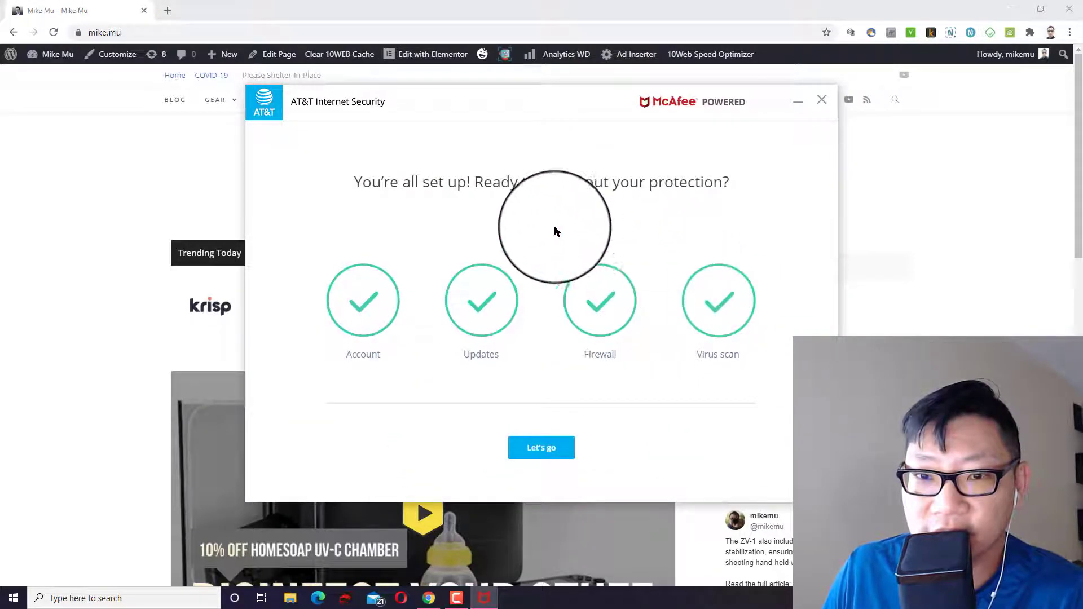
Step: Go to the main dashboard and review the PC Security, PC Performance and My Privacy sections
{"action": "left_click", "coordinate": [550, 451]}
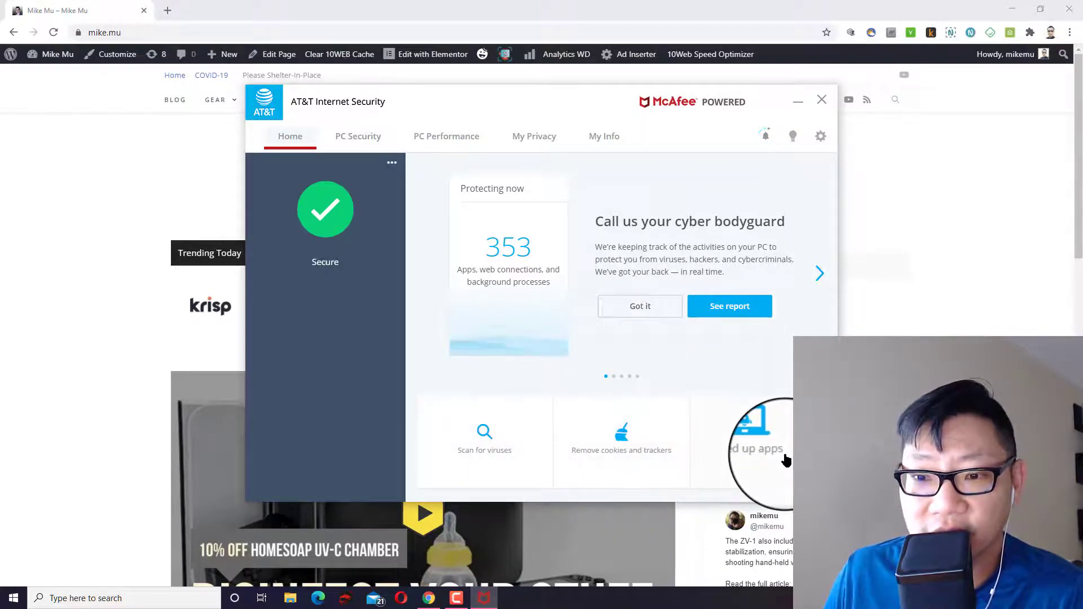
{"action": "left_click", "coordinate": [364, 138]}
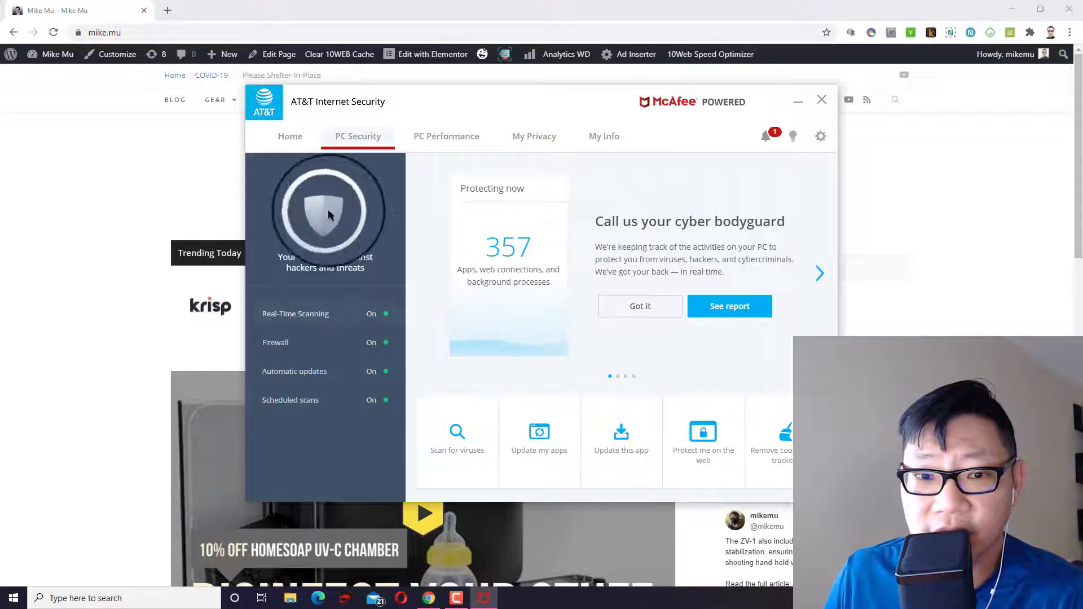
{"action": "left_click", "coordinate": [431, 145]}
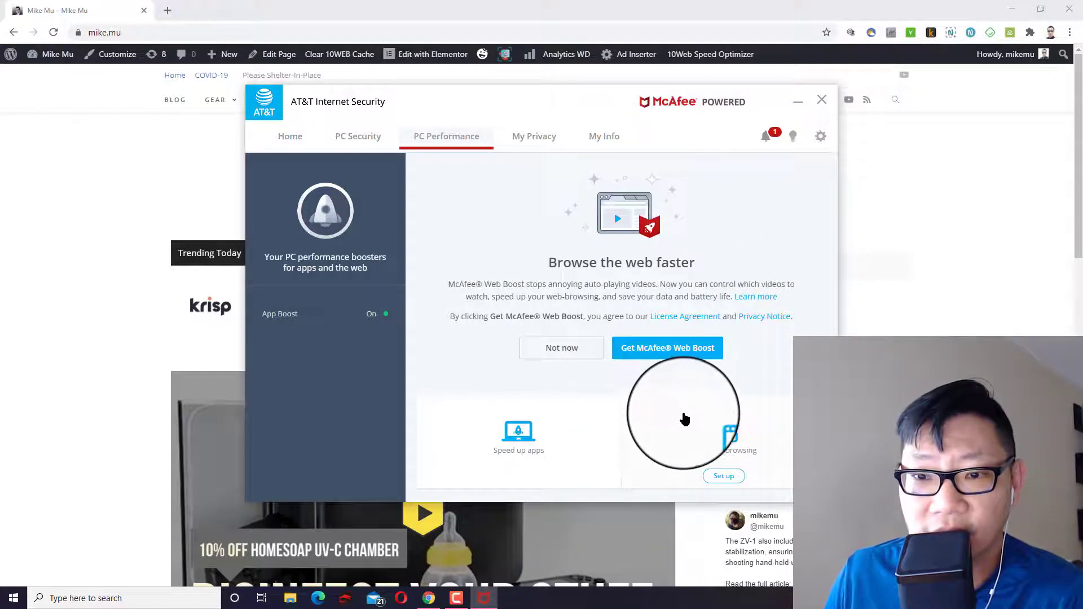
{"action": "left_click", "coordinate": [536, 146]}
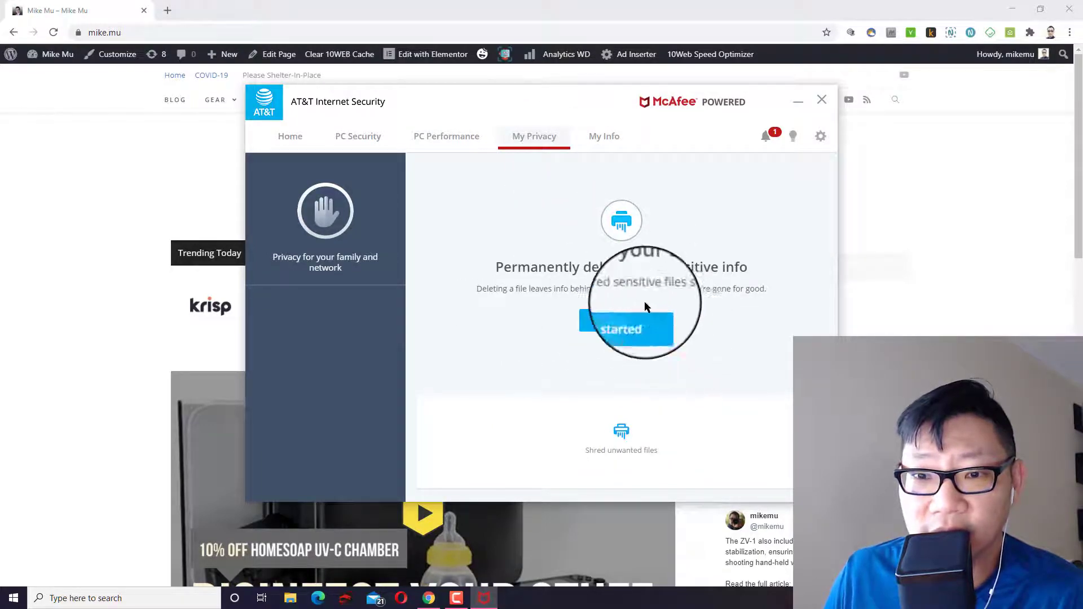
Step: Check the My Info subscription details and recent notifications, then show the settings list
{"action": "left_click", "coordinate": [604, 138]}
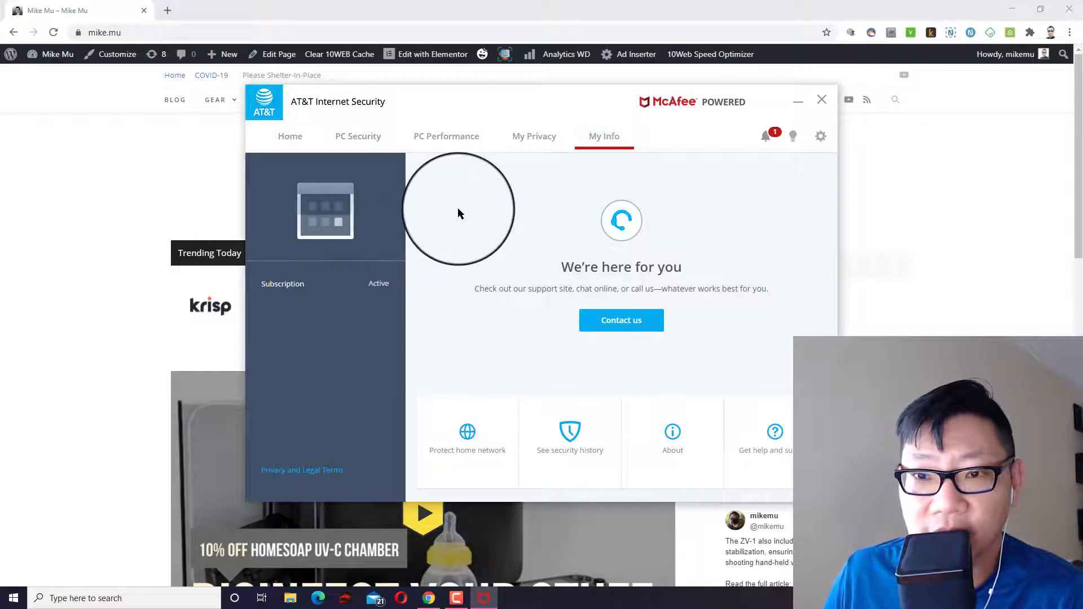
{"action": "left_click", "coordinate": [766, 138]}
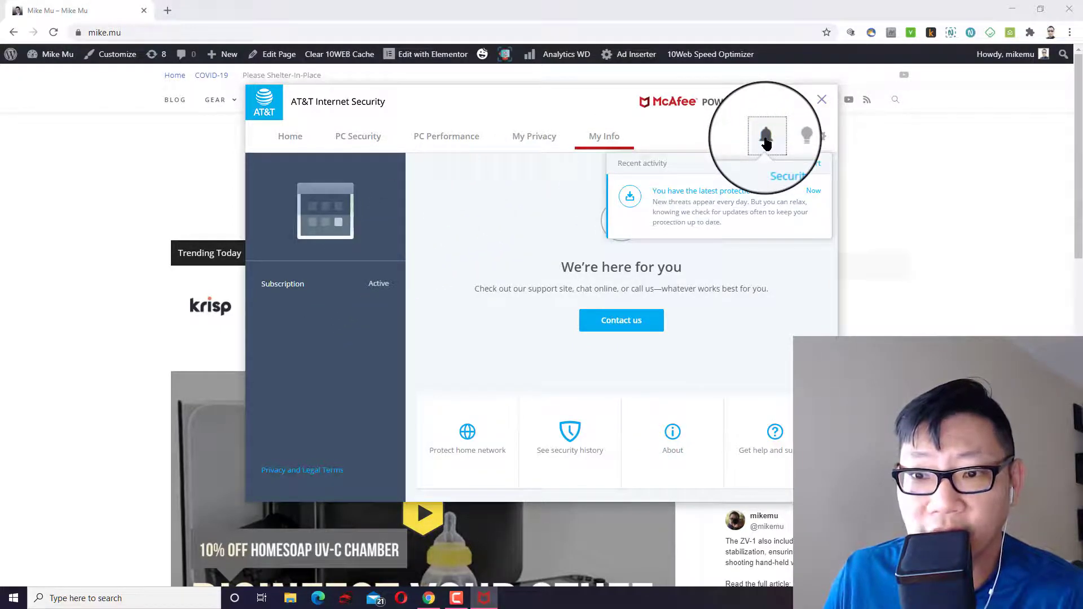
{"action": "left_click", "coordinate": [821, 137]}
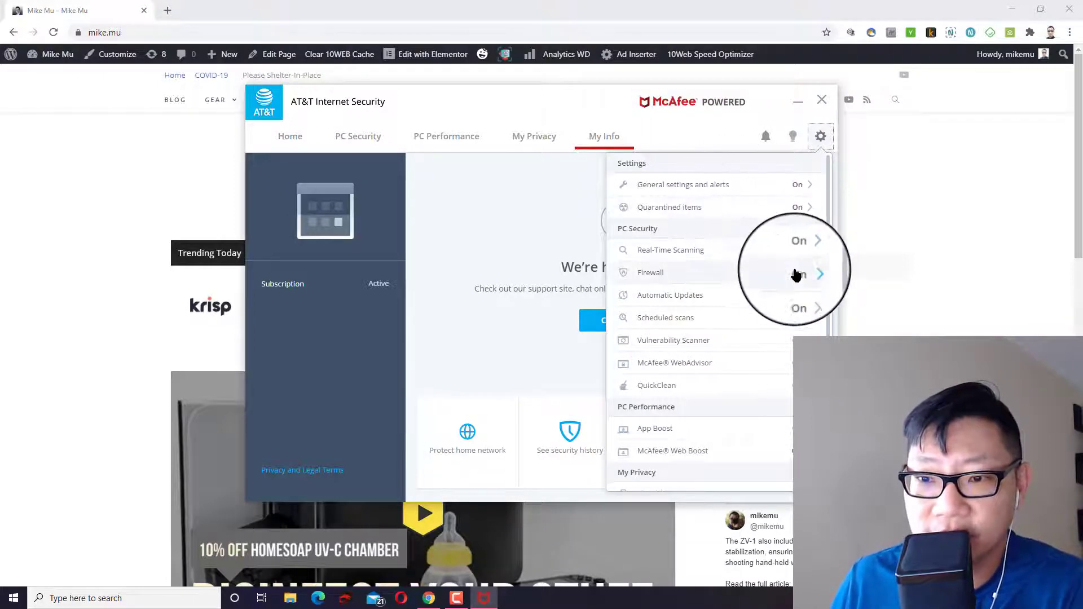
Step: Open the Firewall settings page from the settings list
{"action": "left_click", "coordinate": [807, 273]}
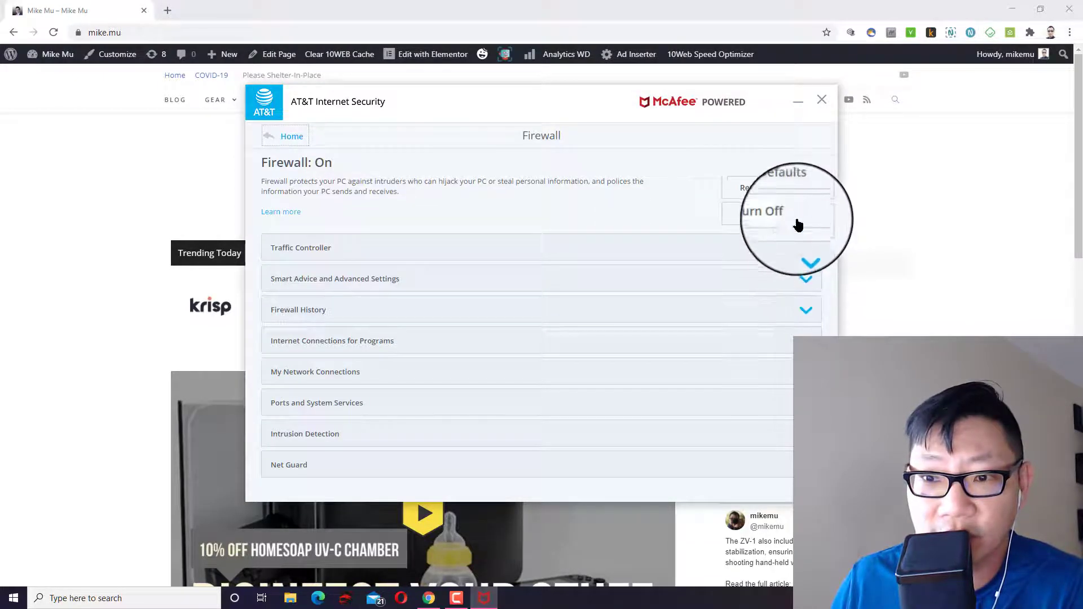
Step: Begin turning the firewall off with a 15-minute resume time, then cancel so it stays On
{"action": "left_click", "coordinate": [798, 215]}
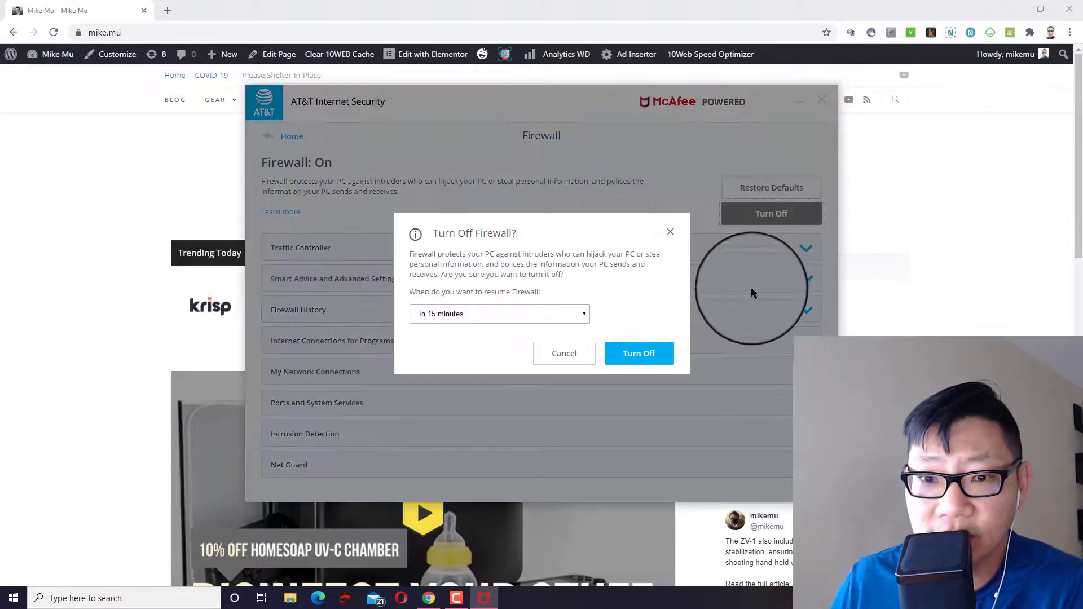
{"action": "left_click", "coordinate": [546, 313]}
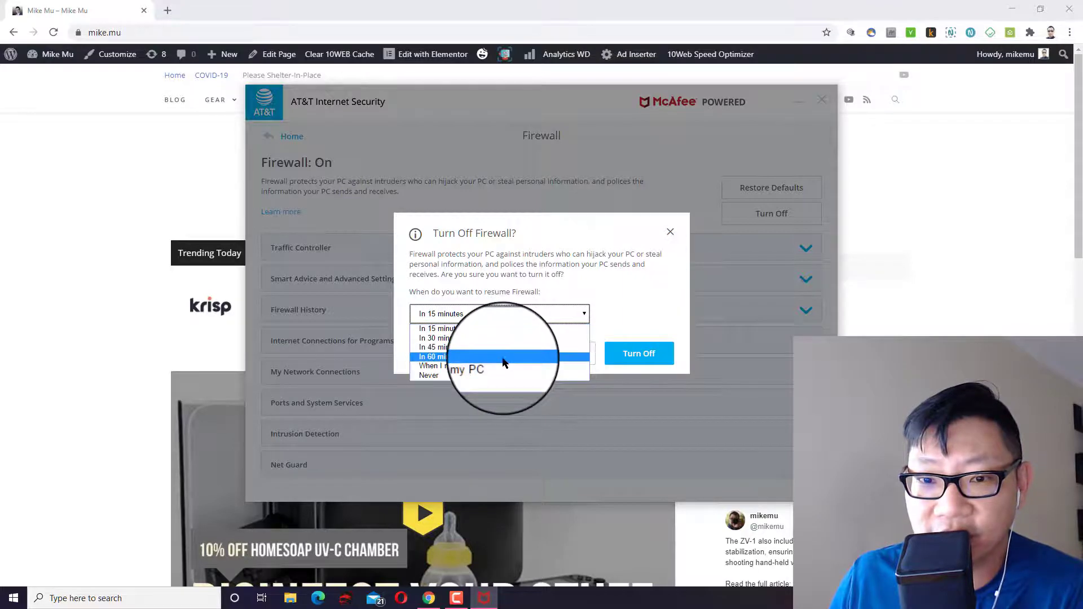
{"action": "left_click", "coordinate": [670, 282]}
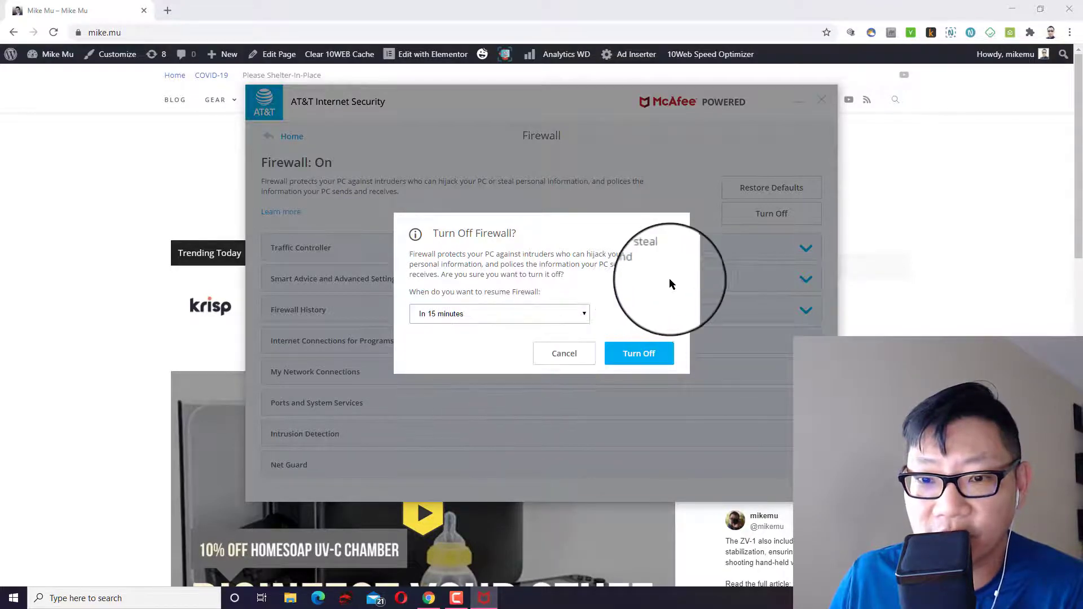
{"action": "left_click", "coordinate": [551, 355]}
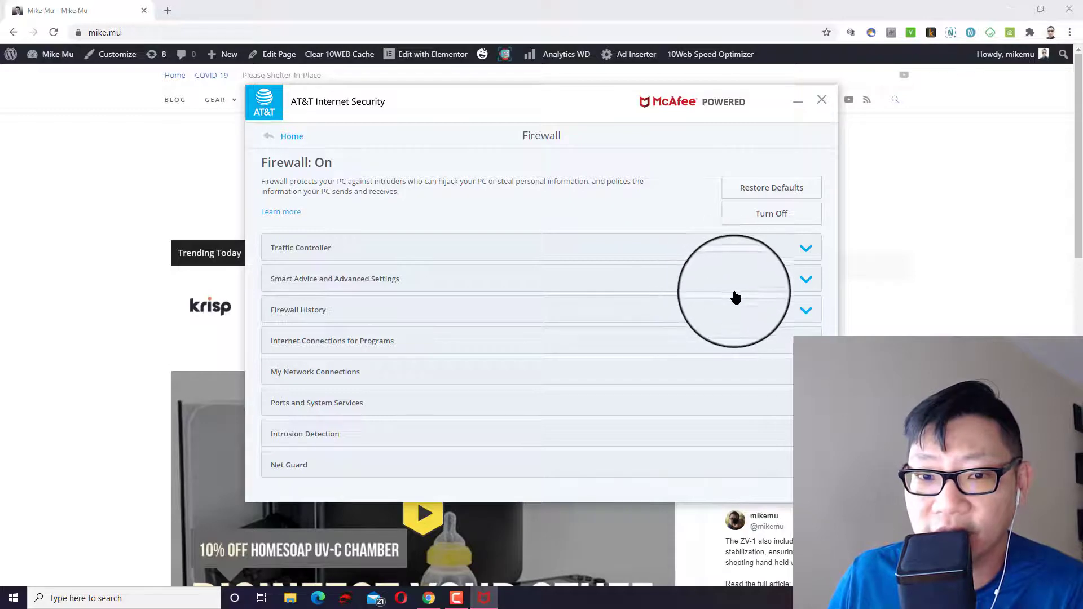
Step: Expand Internet Connections for Programs and reveal iTunesHelper's file path and company
{"action": "left_click", "coordinate": [792, 341]}
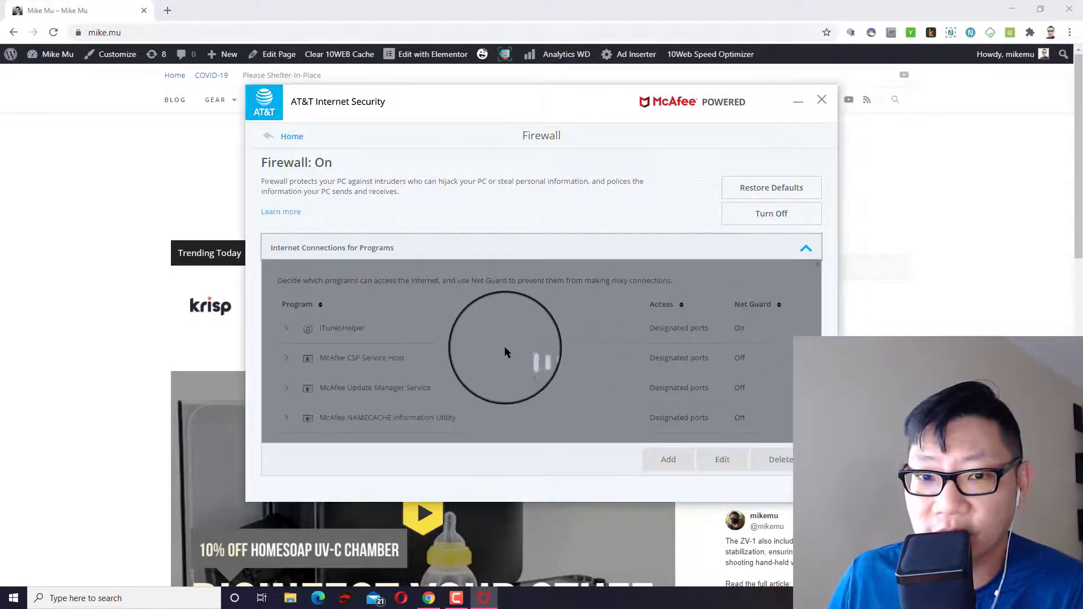
{"action": "scroll", "coordinate": [541, 341], "scroll_direction": "down", "scroll_amount": 5}
{"action": "scroll", "coordinate": [543, 338], "scroll_direction": "up", "scroll_amount": 5}
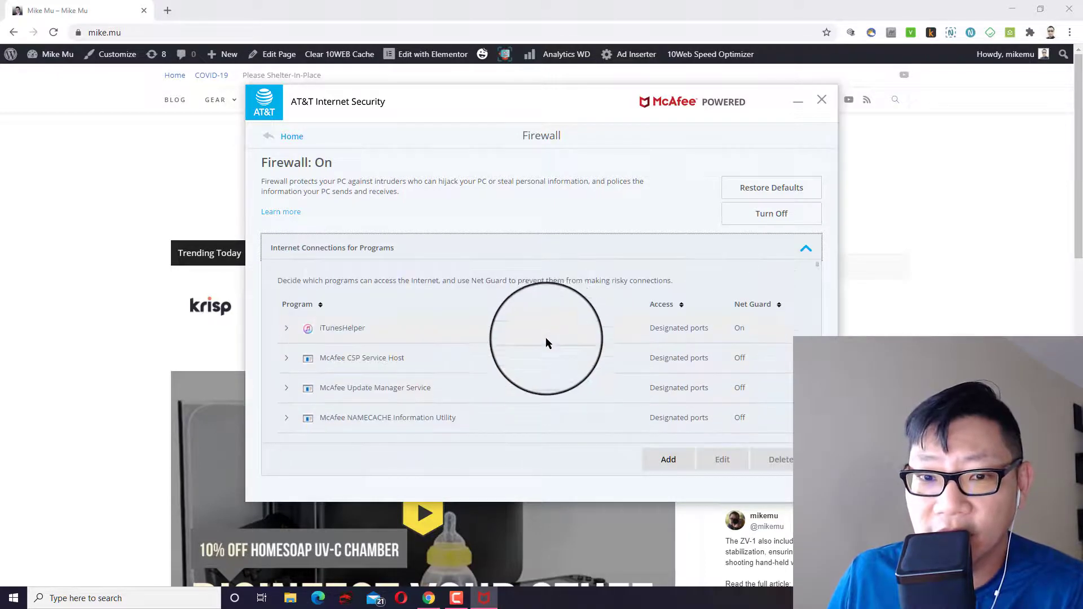
{"action": "scroll", "coordinate": [560, 333], "scroll_direction": "down", "scroll_amount": 3}
{"action": "scroll", "coordinate": [560, 333], "scroll_direction": "up", "scroll_amount": 5}
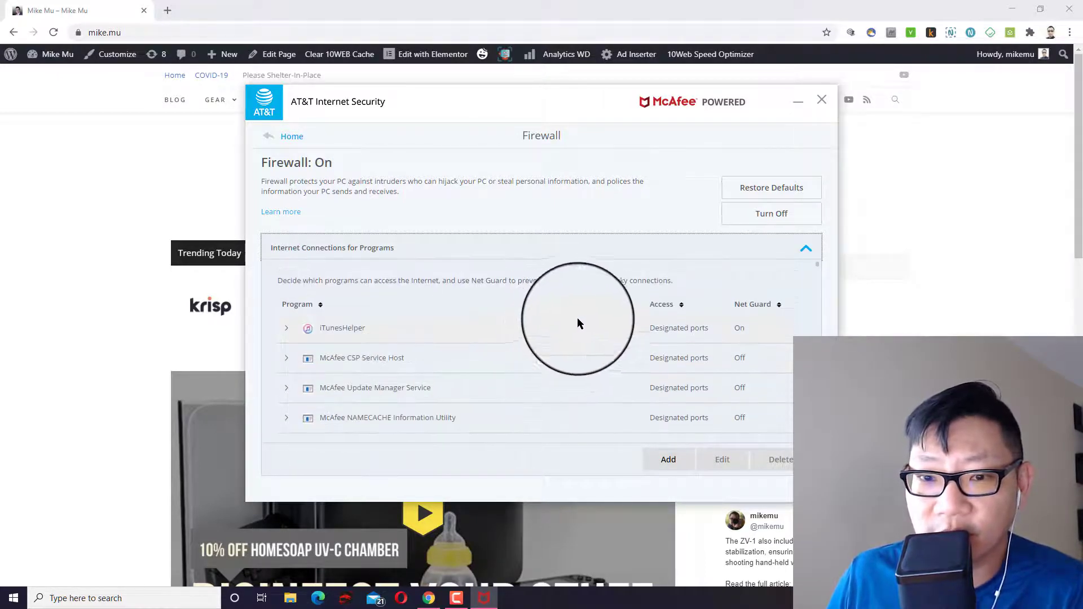
{"action": "left_click", "coordinate": [626, 330]}
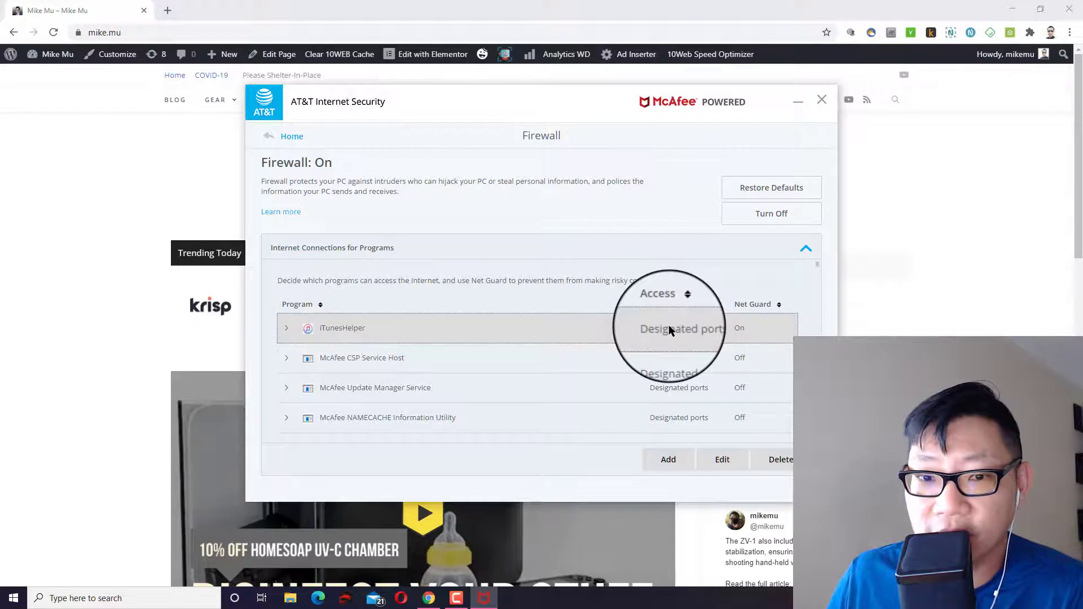
{"action": "left_click", "coordinate": [287, 328]}
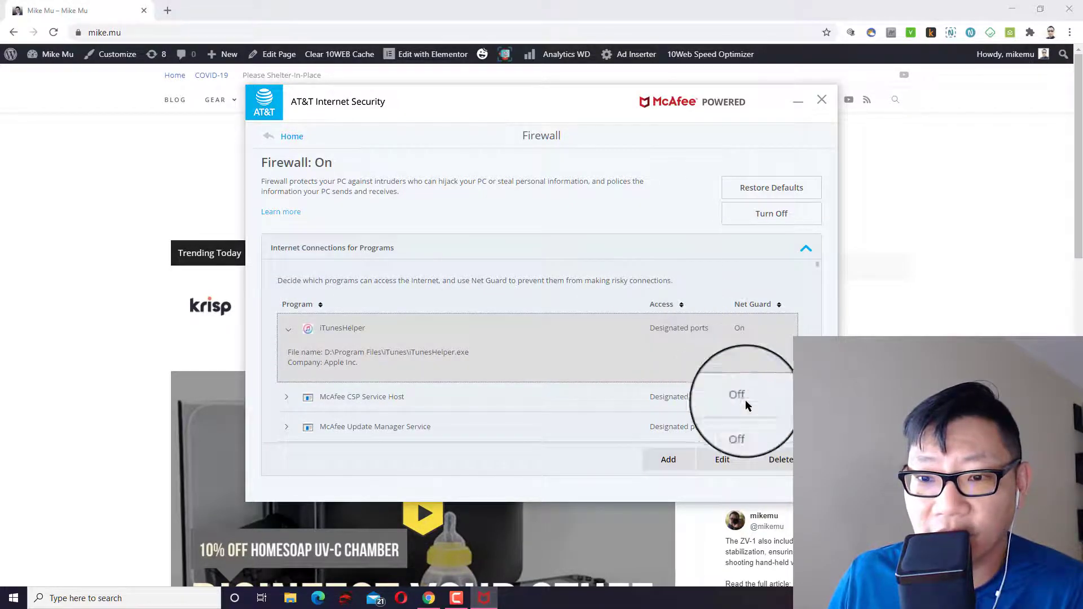
Step: View iTunesHelper's access and Net Guard options, then cancel without changes
{"action": "left_click", "coordinate": [721, 459]}
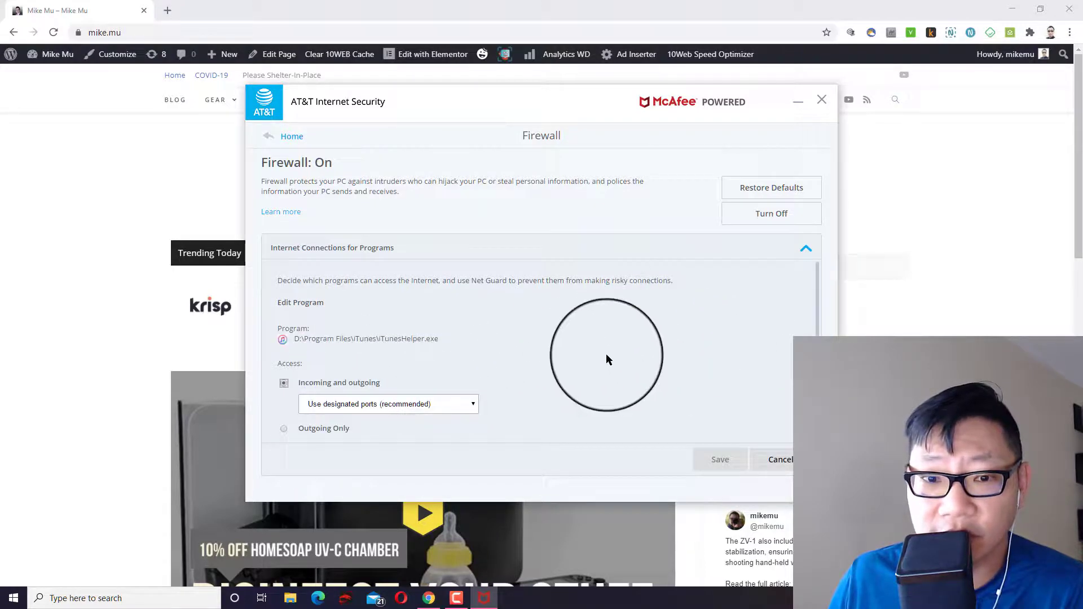
{"action": "scroll", "coordinate": [420, 341], "scroll_direction": "down", "scroll_amount": 2}
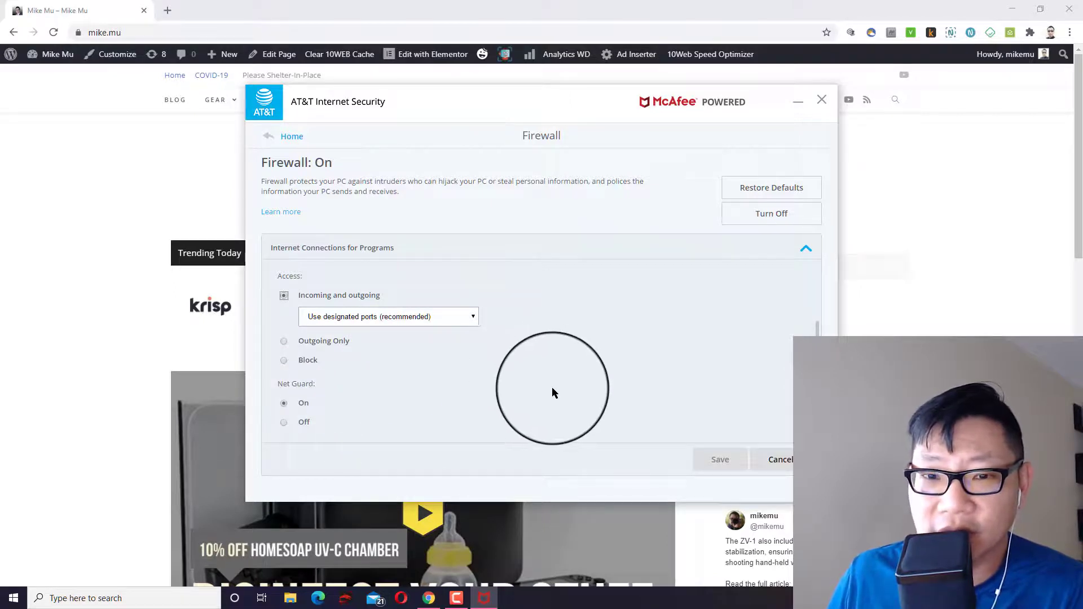
{"action": "left_click", "coordinate": [763, 460]}
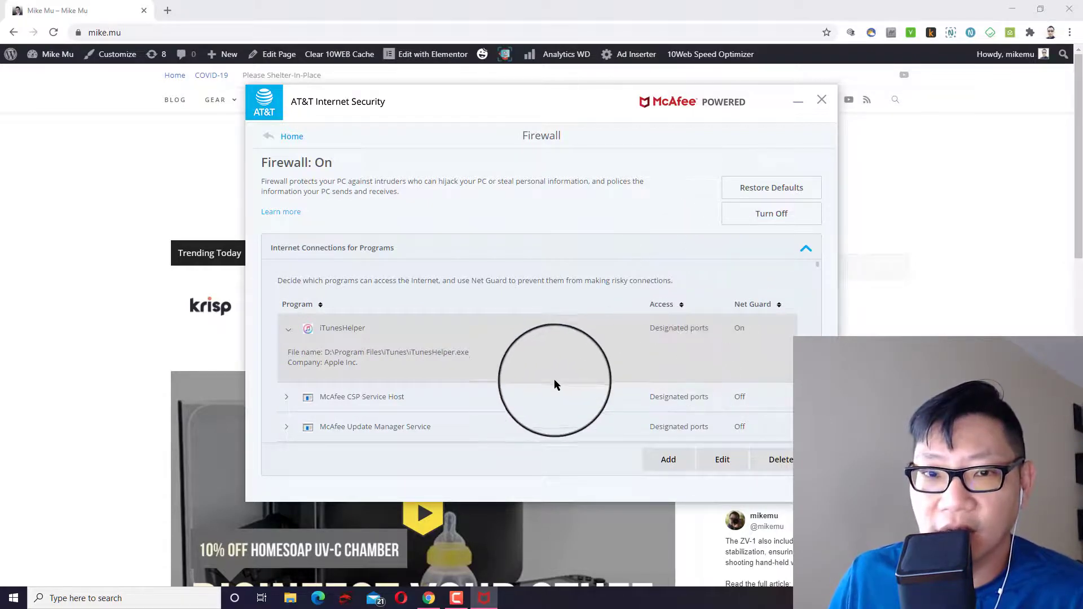
Step: Scroll the program list to review iTunes, Jump Desktop, Nimbus Note, StepShot Guides and Microsoft Teams access
{"action": "scroll", "coordinate": [556, 377], "scroll_direction": "down", "scroll_amount": 1}
{"action": "scroll", "coordinate": [559, 373], "scroll_direction": "down", "scroll_amount": 2}
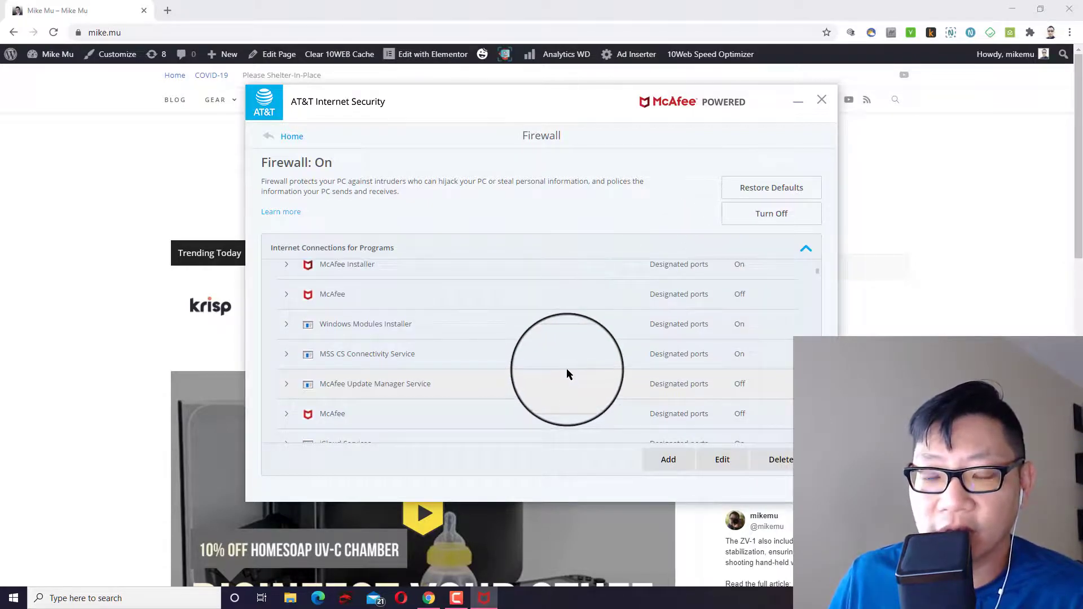
{"action": "scroll", "coordinate": [566, 368], "scroll_direction": "down", "scroll_amount": 3}
{"action": "scroll", "coordinate": [568, 368], "scroll_direction": "down", "scroll_amount": 5}
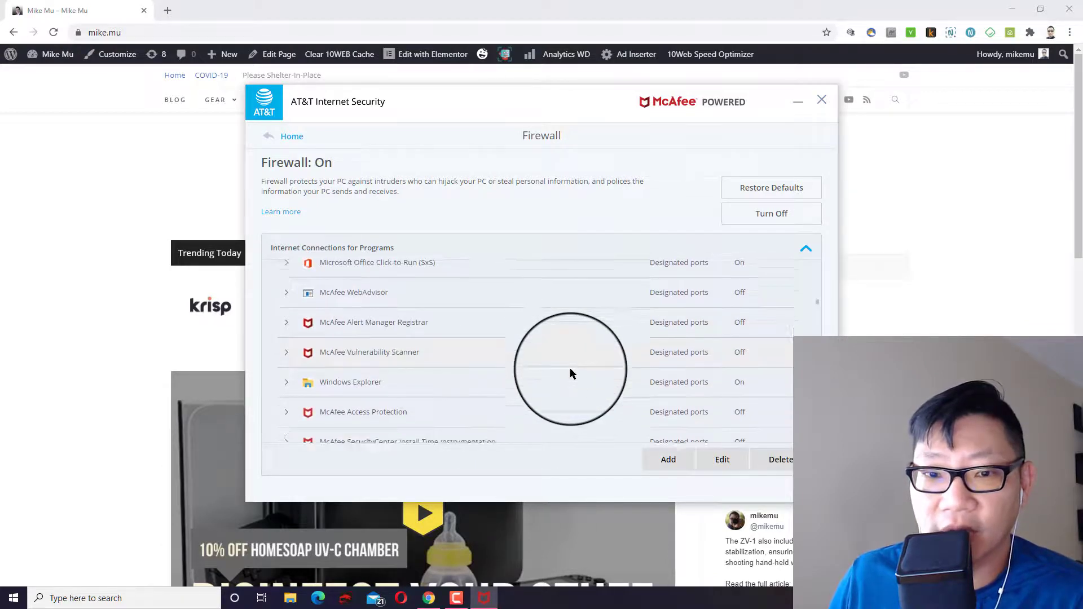
{"action": "scroll", "coordinate": [570, 370], "scroll_direction": "down", "scroll_amount": 6}
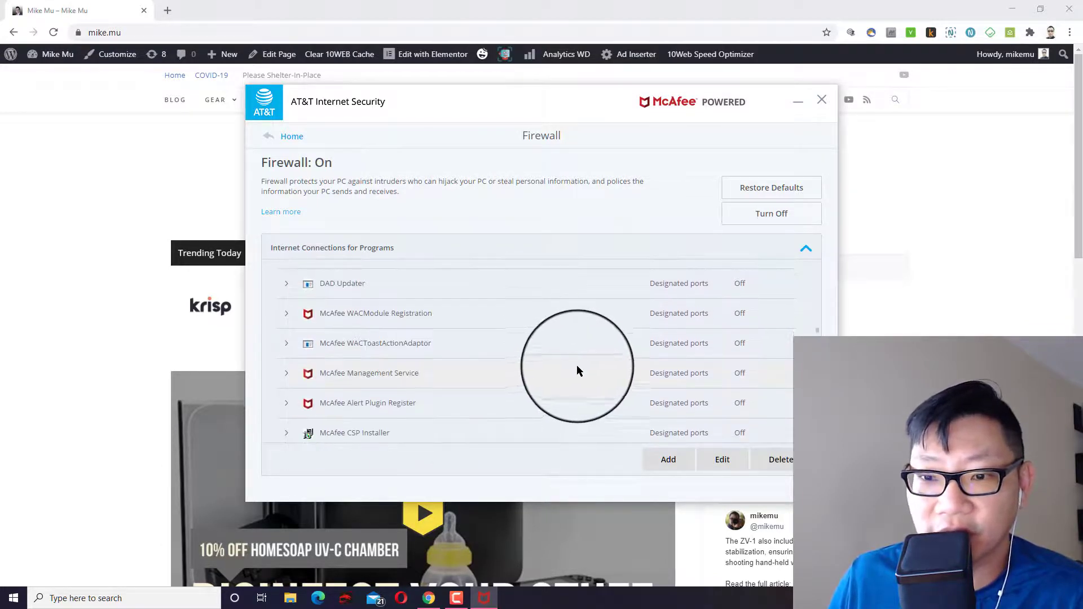
{"action": "scroll", "coordinate": [585, 360], "scroll_direction": "down", "scroll_amount": 8}
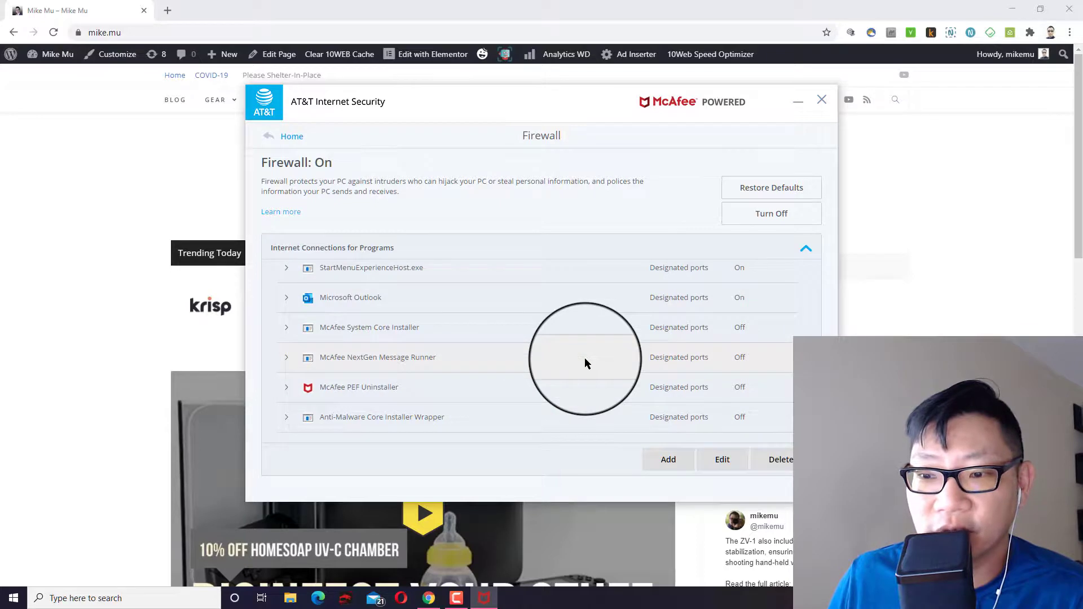
{"action": "scroll", "coordinate": [587, 359], "scroll_direction": "down", "scroll_amount": 6}
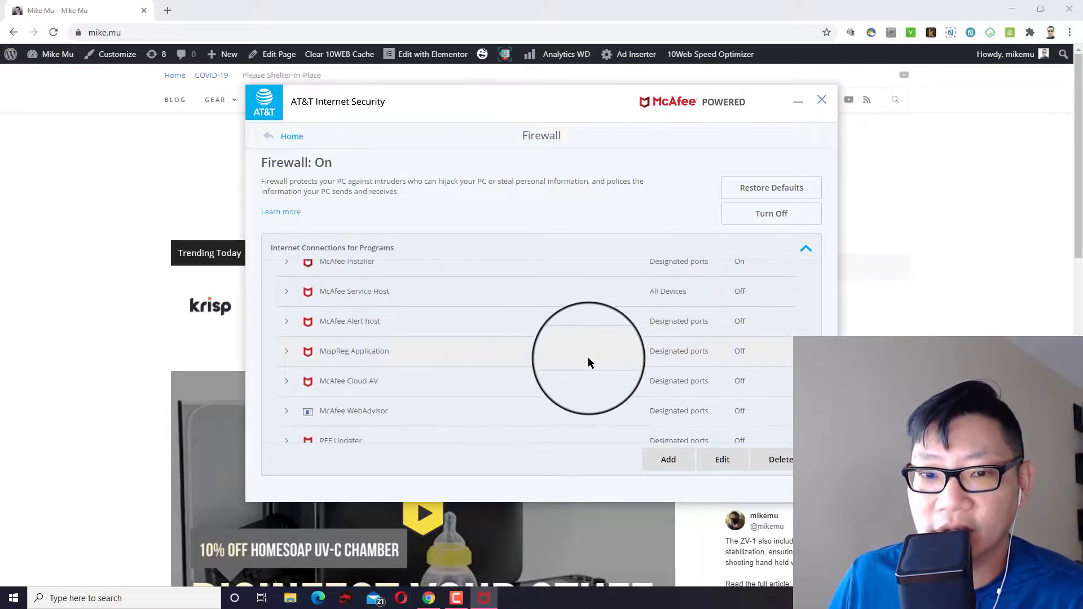
{"action": "scroll", "coordinate": [588, 358], "scroll_direction": "down", "scroll_amount": 5}
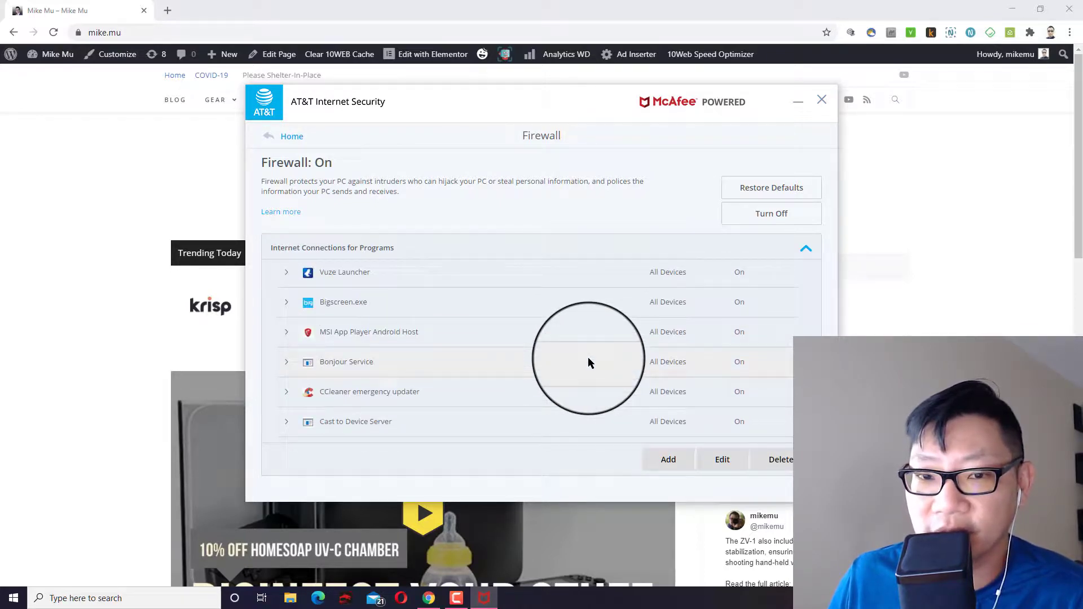
{"action": "scroll", "coordinate": [588, 363], "scroll_direction": "down", "scroll_amount": 3}
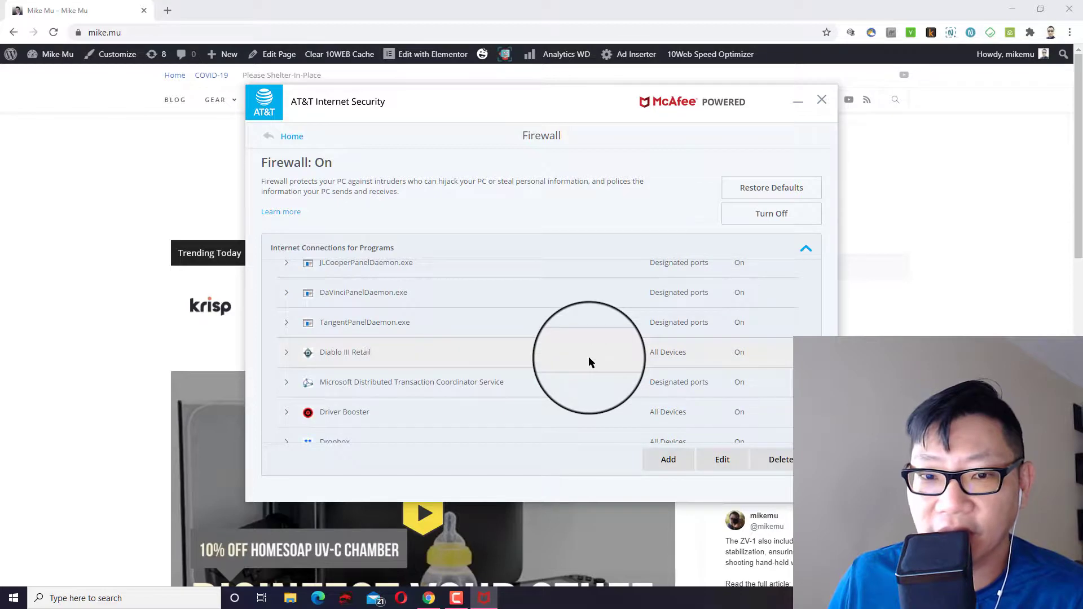
{"action": "scroll", "coordinate": [589, 358], "scroll_direction": "down", "scroll_amount": 8}
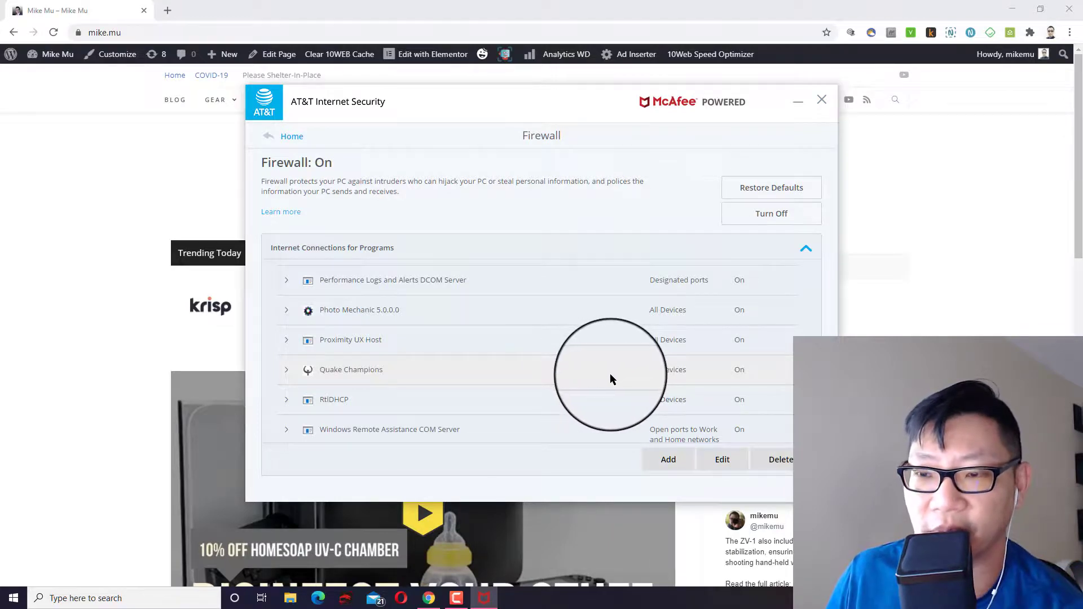
{"action": "scroll", "coordinate": [613, 377], "scroll_direction": "down", "scroll_amount": 3}
{"action": "scroll", "coordinate": [611, 374], "scroll_direction": "down", "scroll_amount": 10}
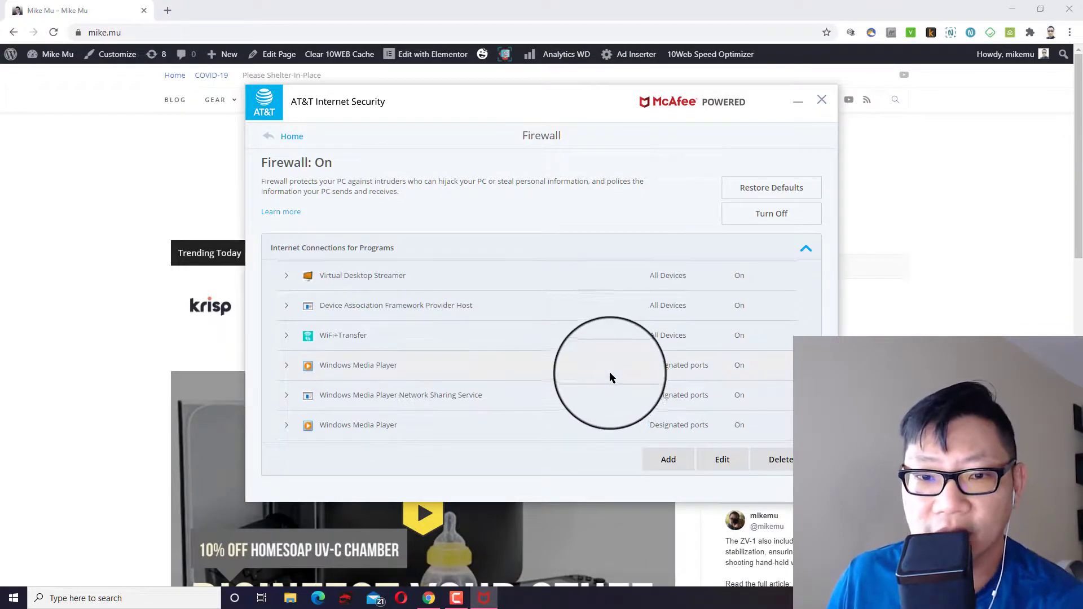
{"action": "scroll", "coordinate": [609, 369], "scroll_direction": "down", "scroll_amount": 5}
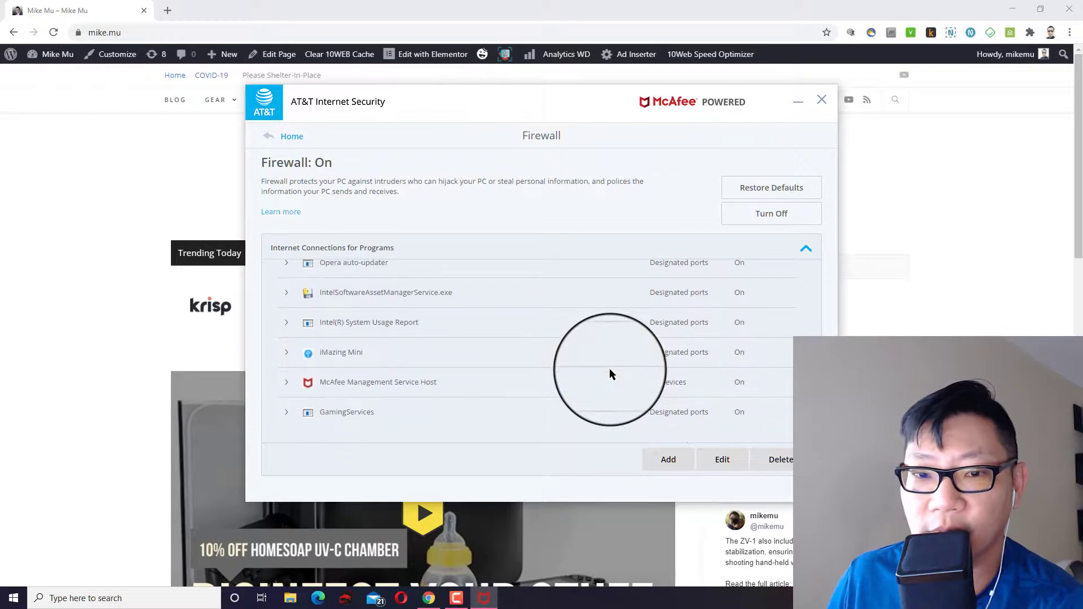
{"action": "scroll", "coordinate": [608, 366], "scroll_direction": "up", "scroll_amount": 3}
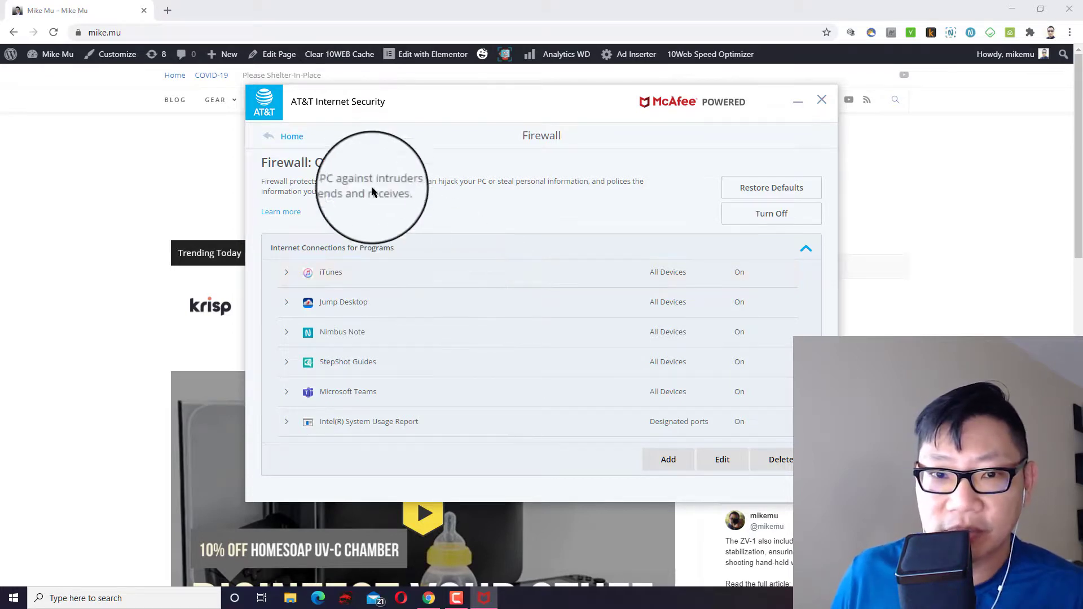
{"action": "left_click", "coordinate": [286, 140]}
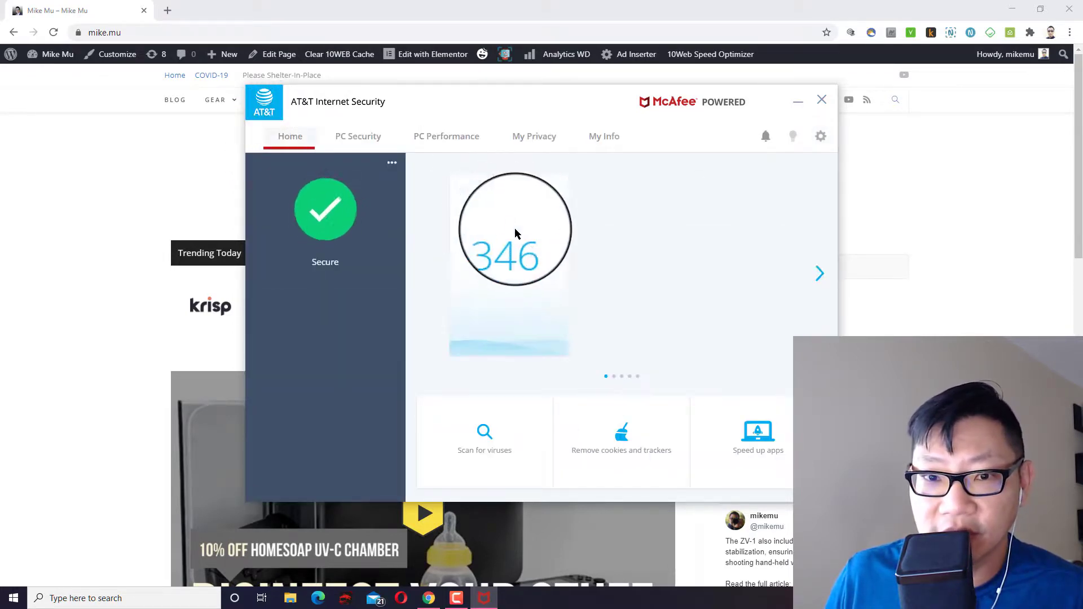